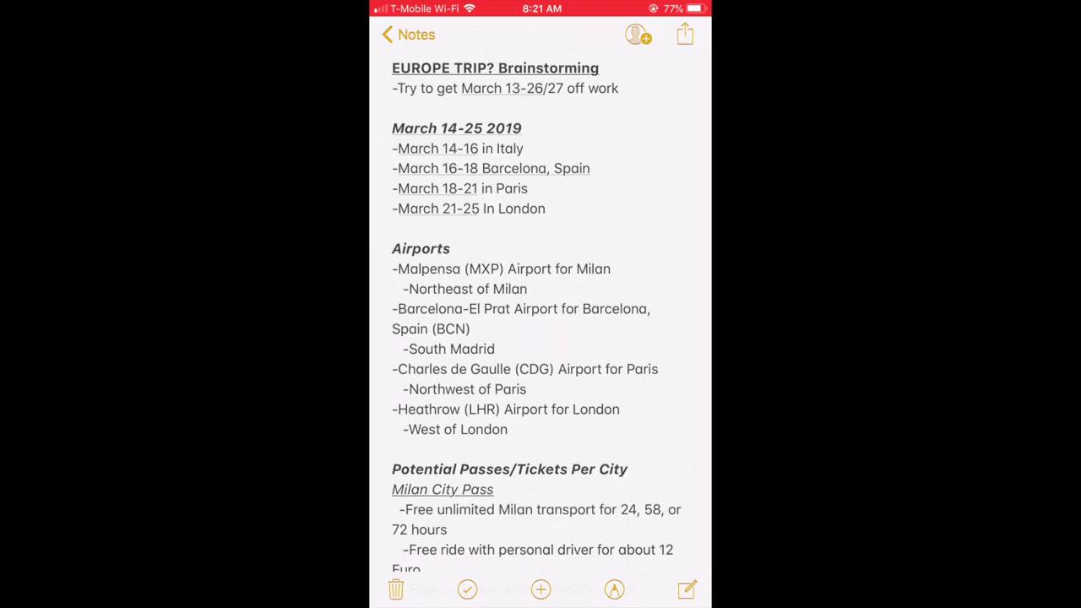
Scroll down the Europe trip note to reach the Paris restaurants
scroll(541, 313, "down", 2)
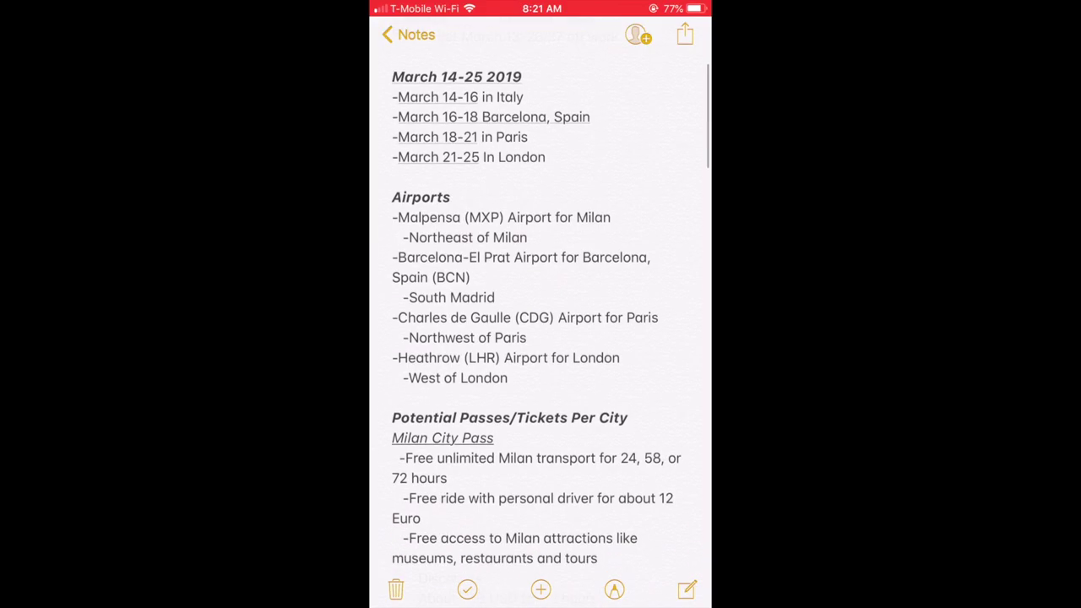
scroll(541, 313, "down", 3)
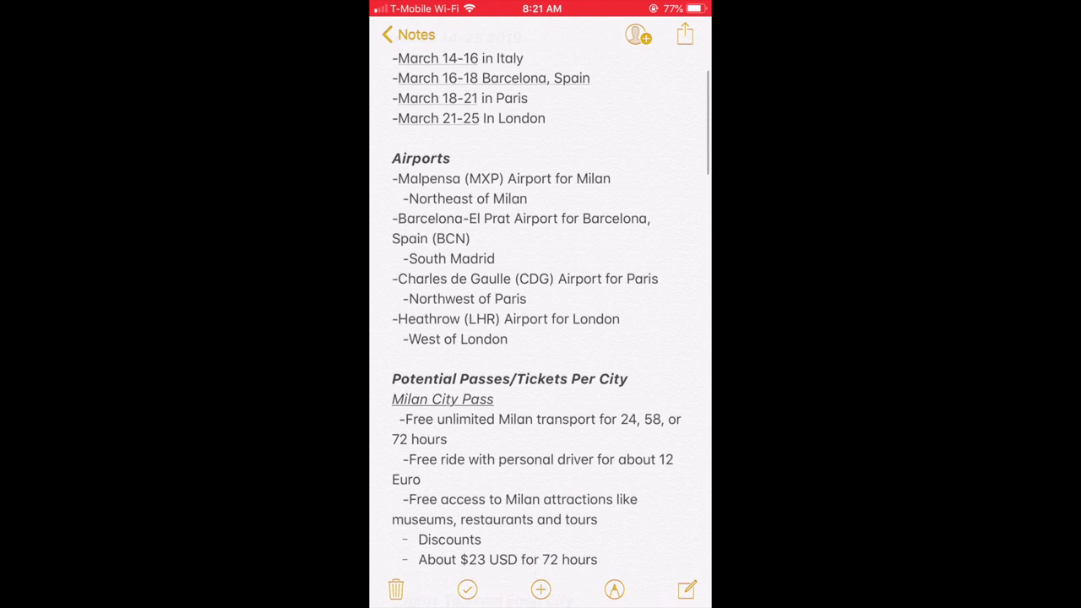
scroll(540, 312, "down", 5)
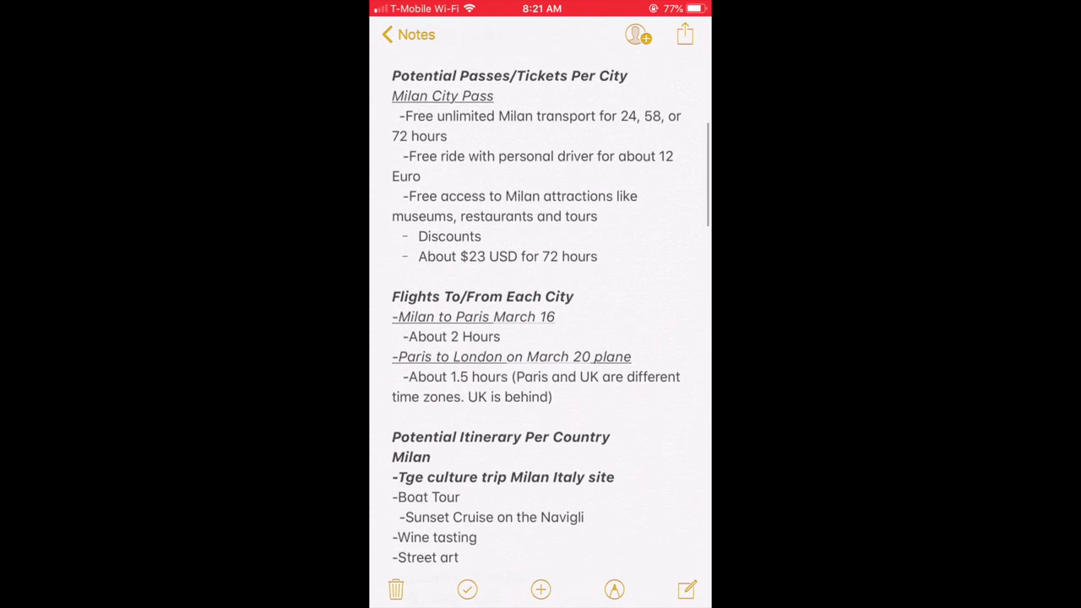
scroll(541, 313, "down", 7)
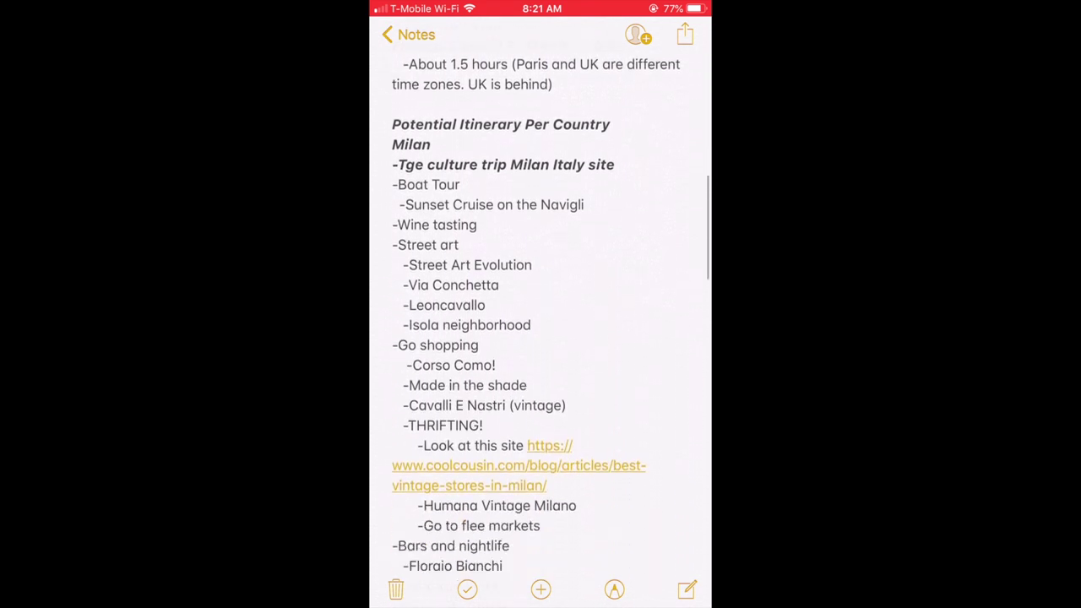
scroll(540, 312, "down", 7)
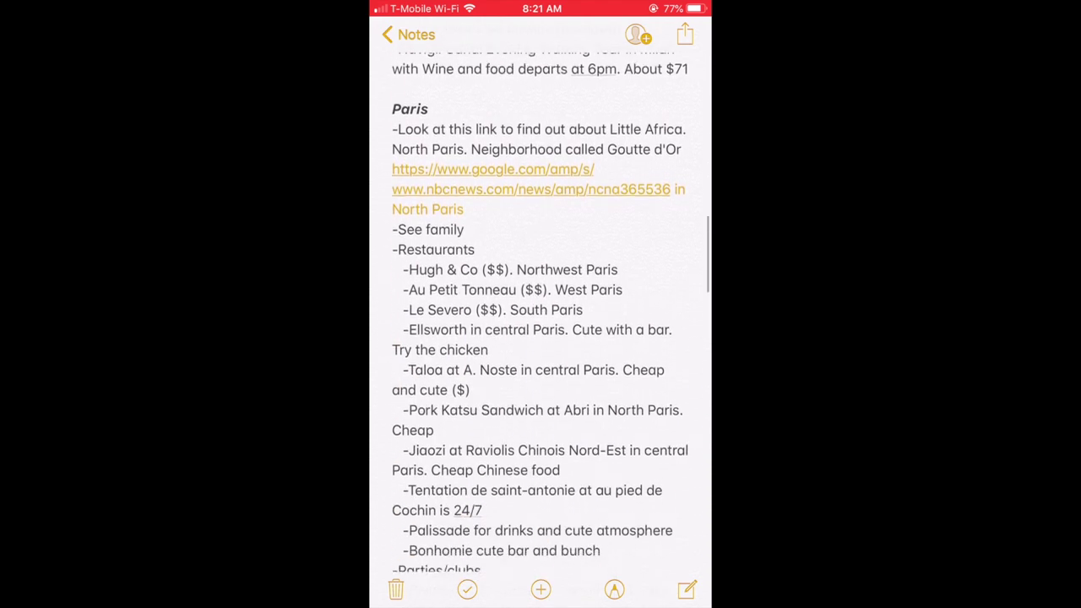
scroll(541, 312, "down", 2)
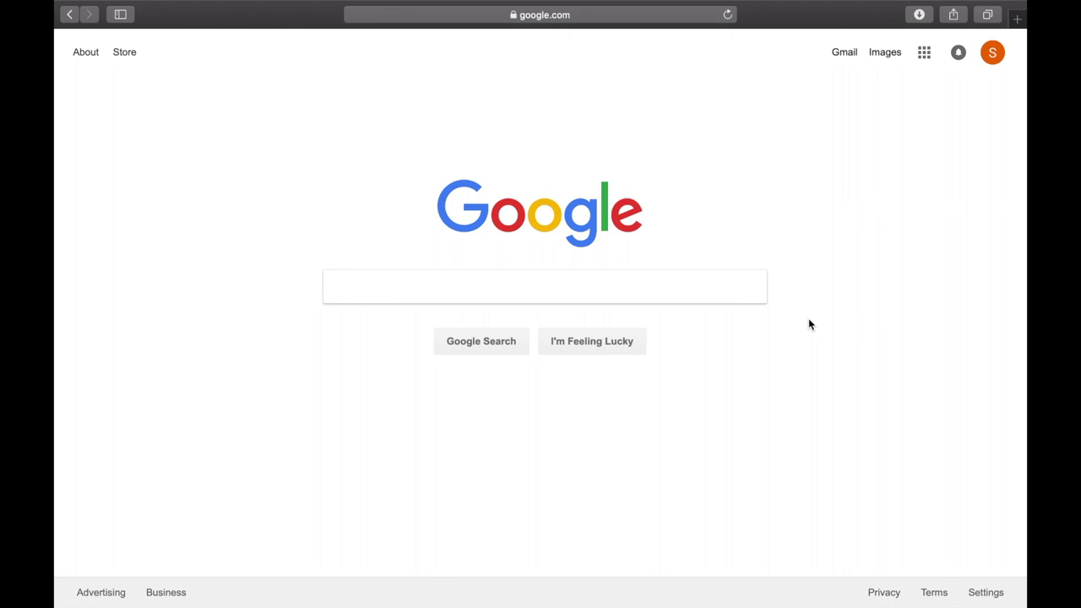
Open the saved Milan 2019 map from Google Maps' Your places list
left_click(924, 52)
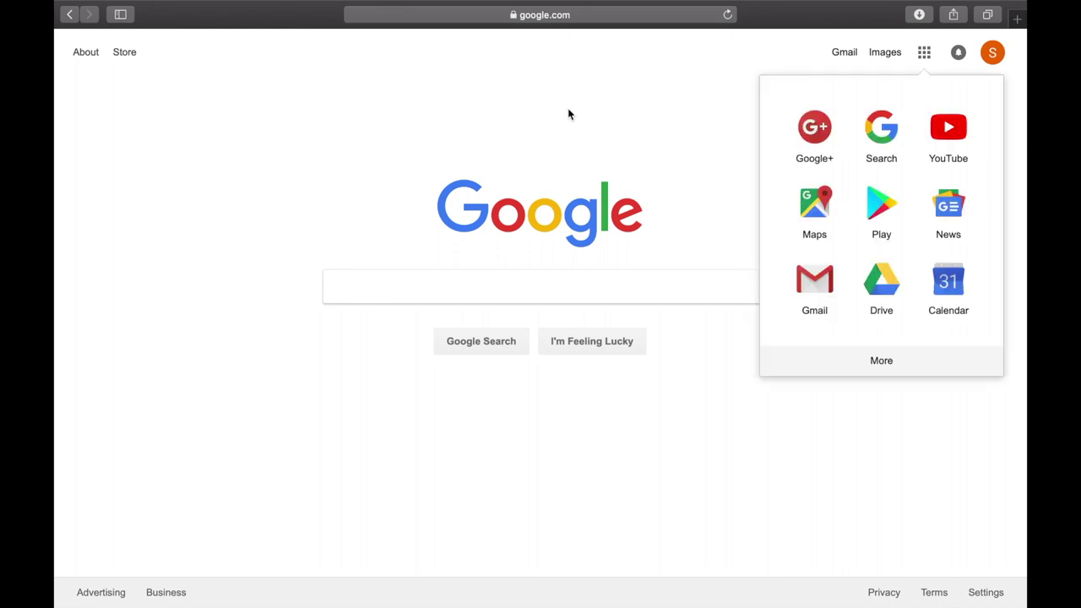
left_click(837, 235)
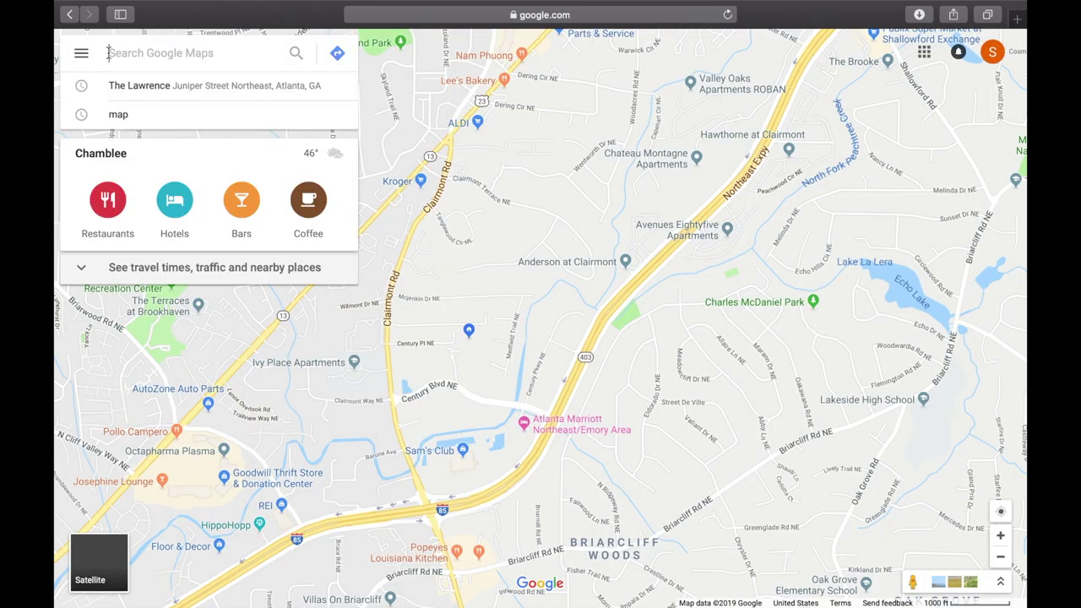
left_click(81, 53)
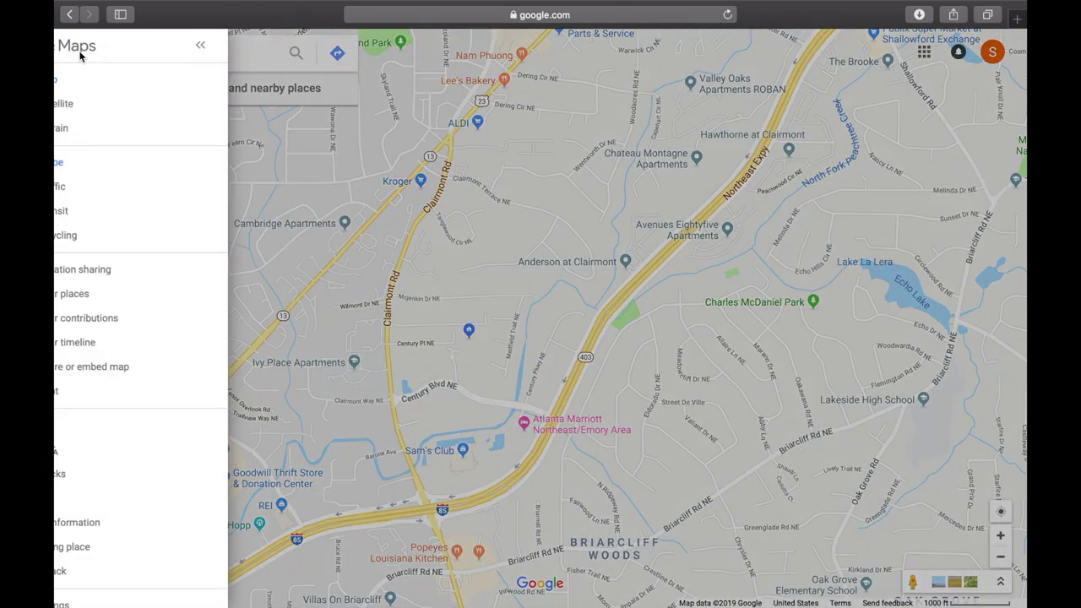
left_click(154, 294)
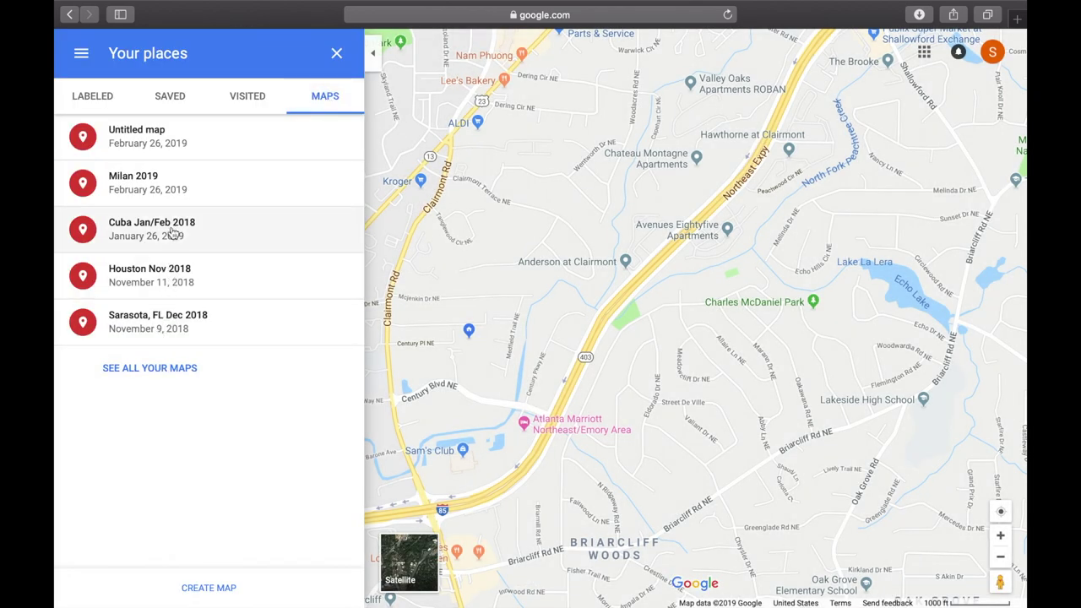
left_click(176, 178)
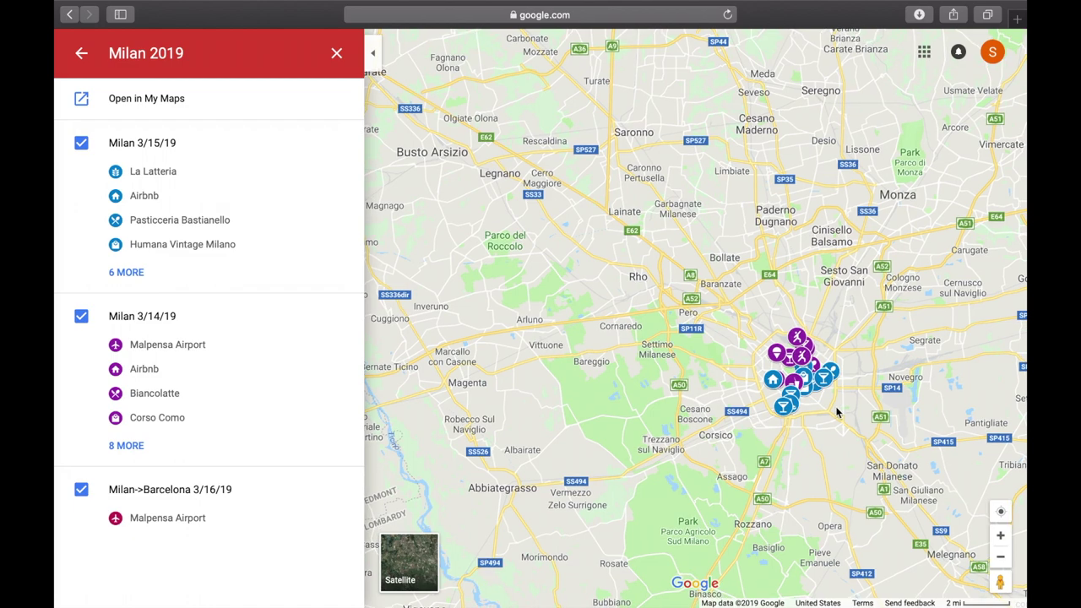
Pan and zoom in to inspect the Milan pins over central Milan
left_click_drag(820, 405, 772, 400)
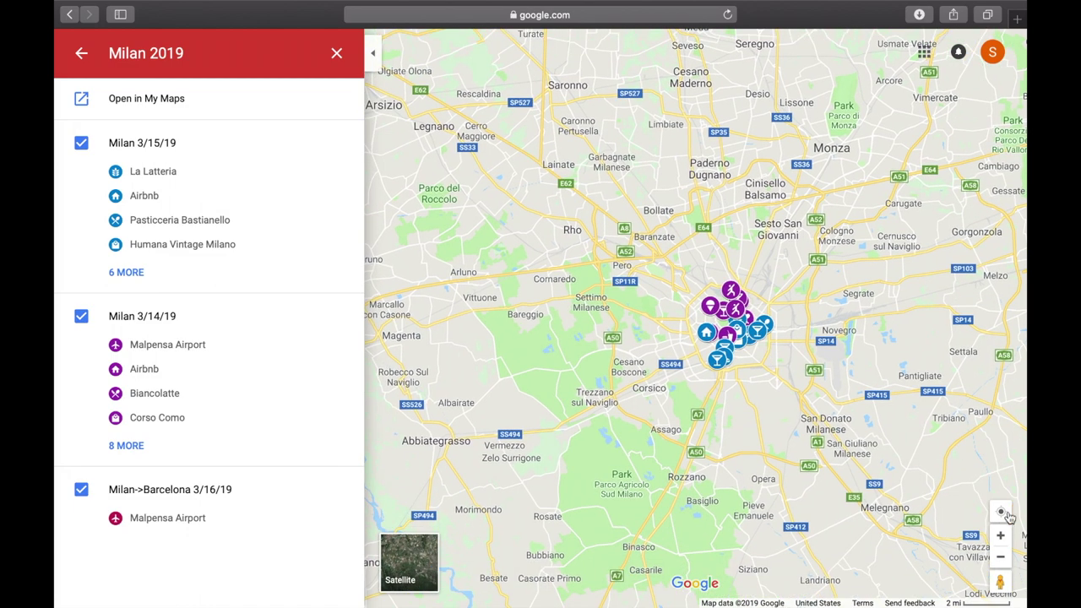
left_click(1000, 535)
left_click(1001, 536)
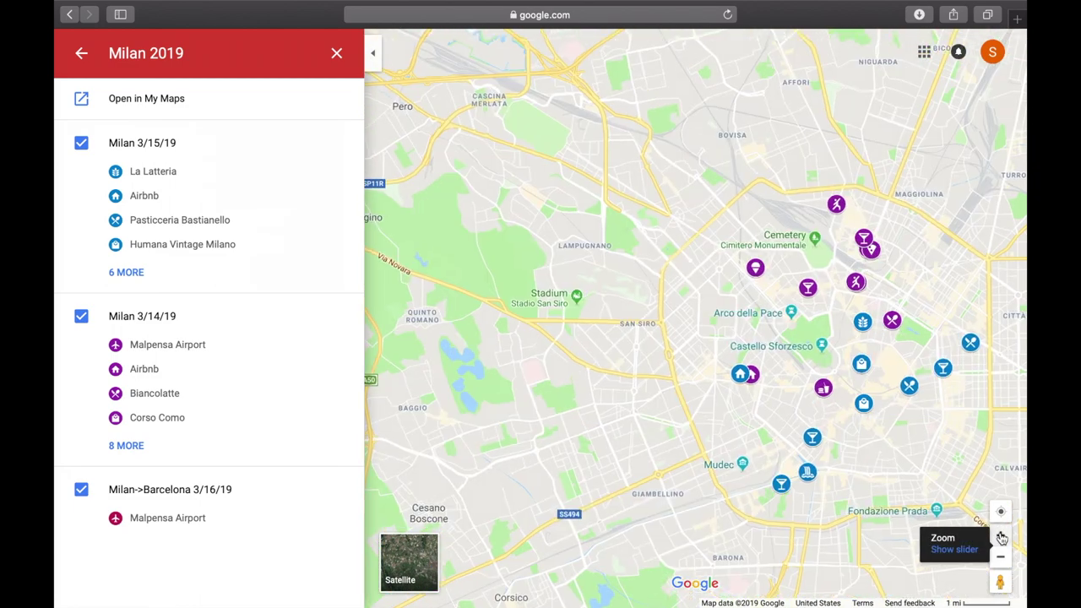
left_click_drag(964, 427, 845, 388)
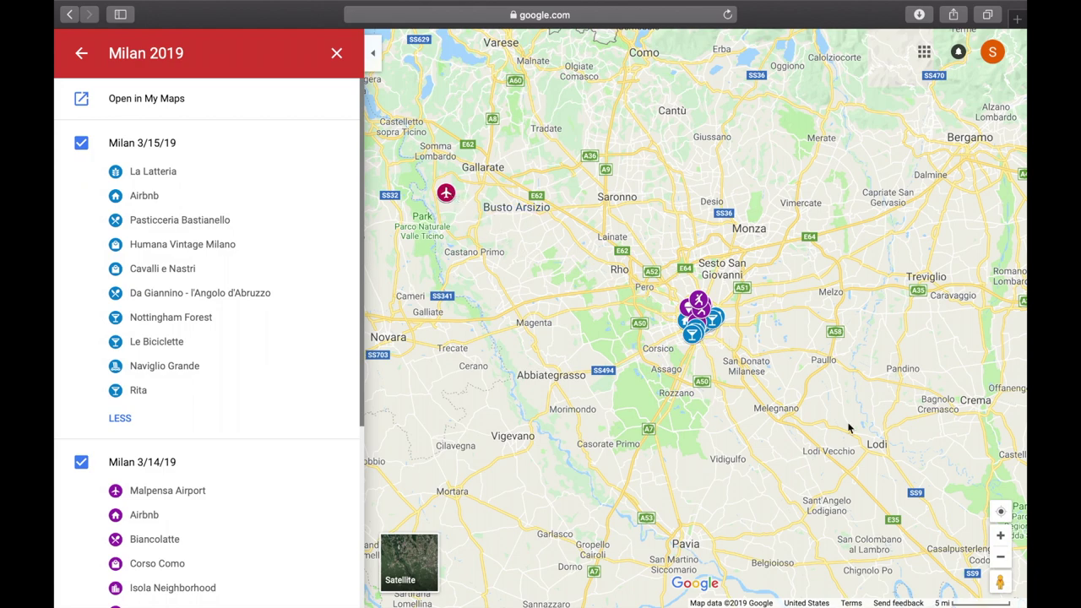
left_click(1000, 535)
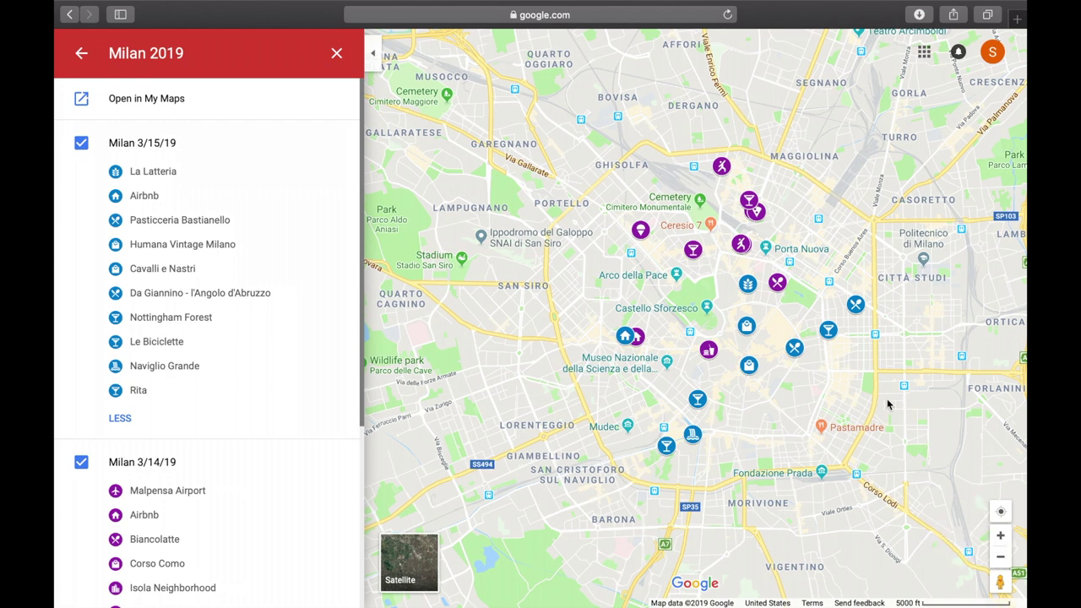
left_click_drag(842, 392, 817, 391)
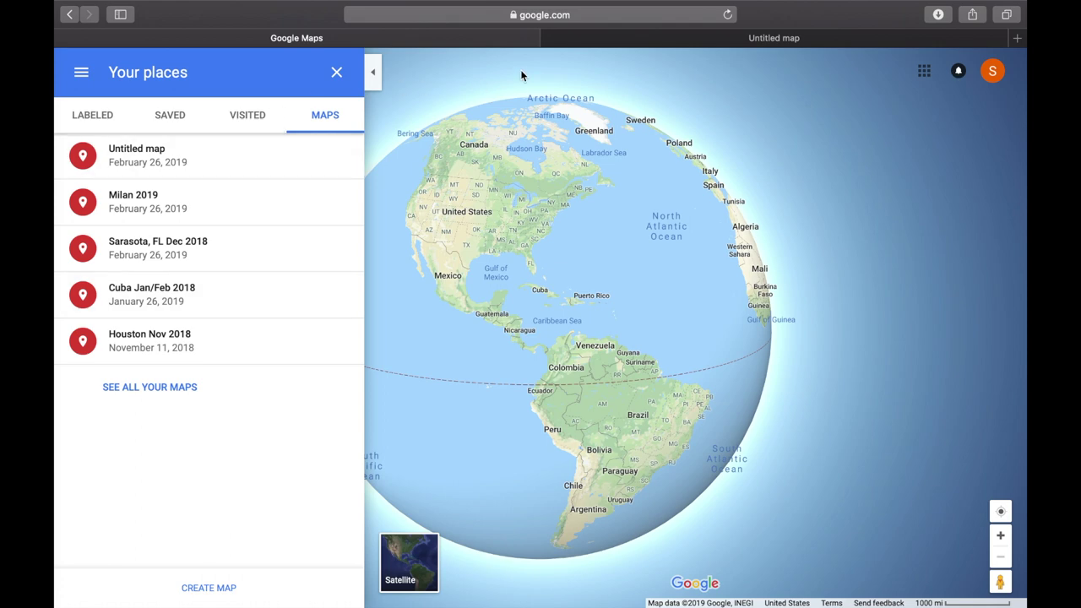
Rename the new Untitled map to 'Barcelona March 2019' and save the title
left_click(633, 38)
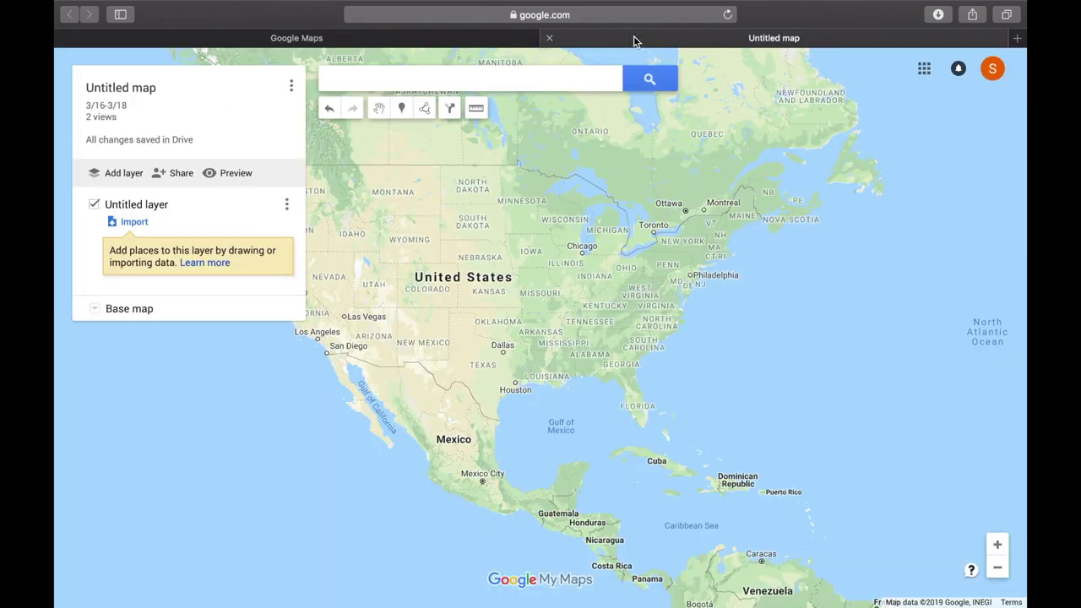
left_click(154, 87)
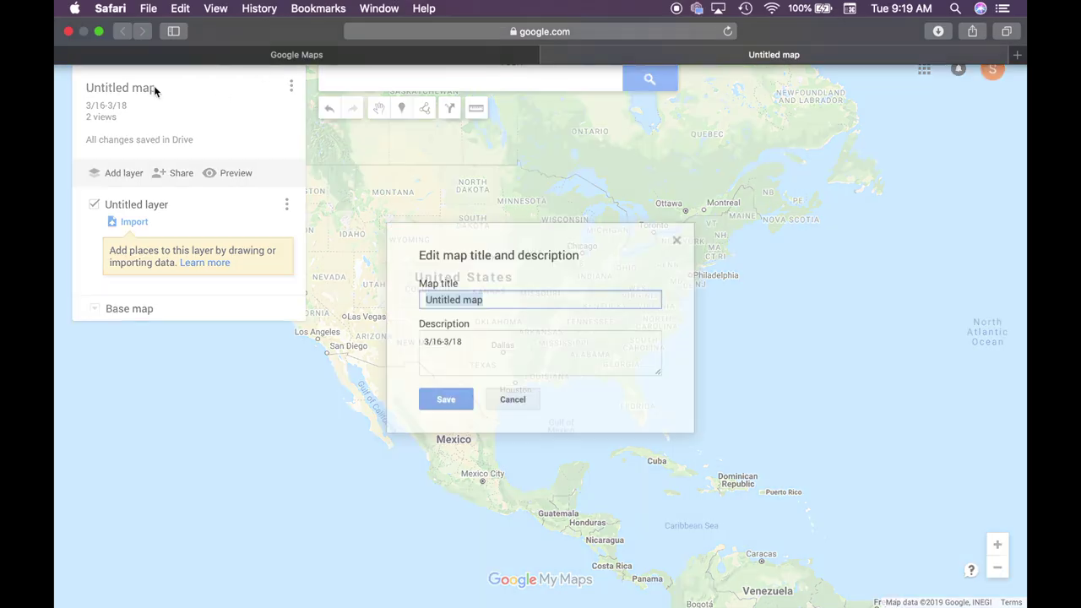
type("B")
key("BackSpace")
type("Barcelona March")
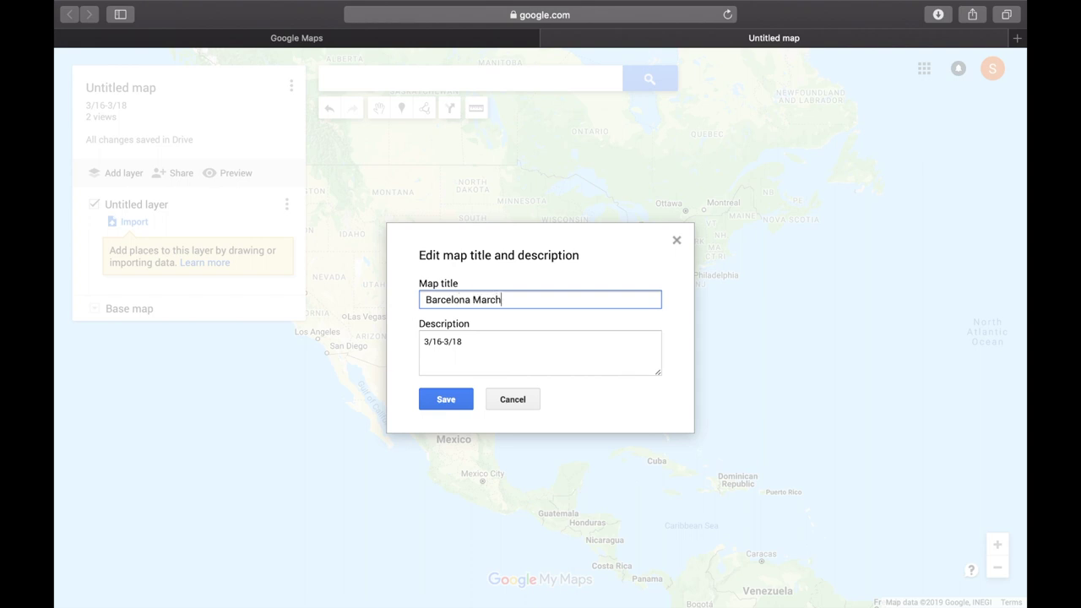
type(" 2019")
left_click(464, 398)
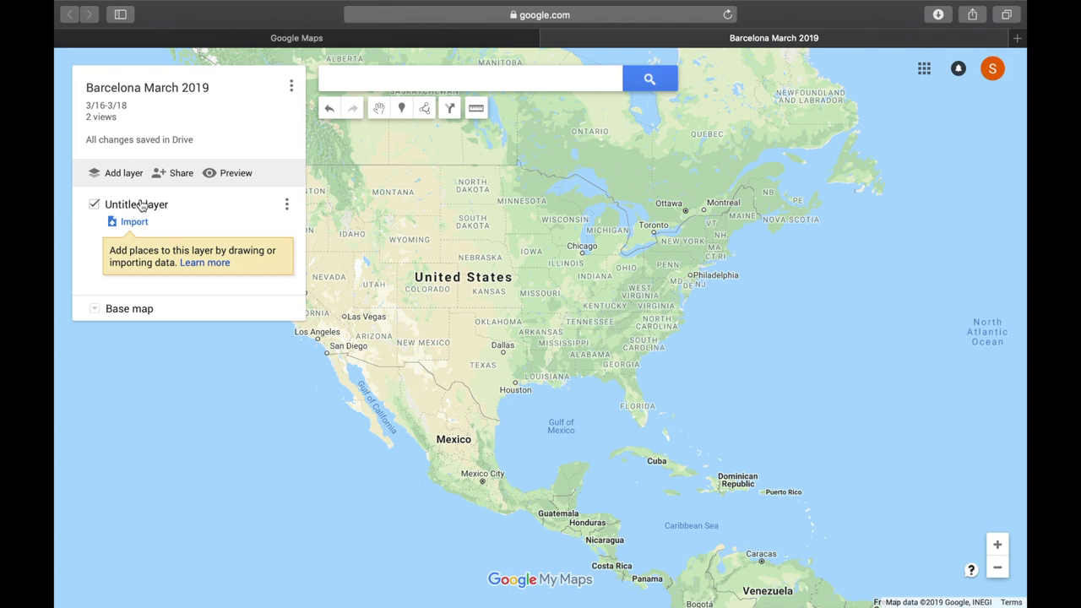
Rename the first layer to 3/16/19
left_click(140, 207)
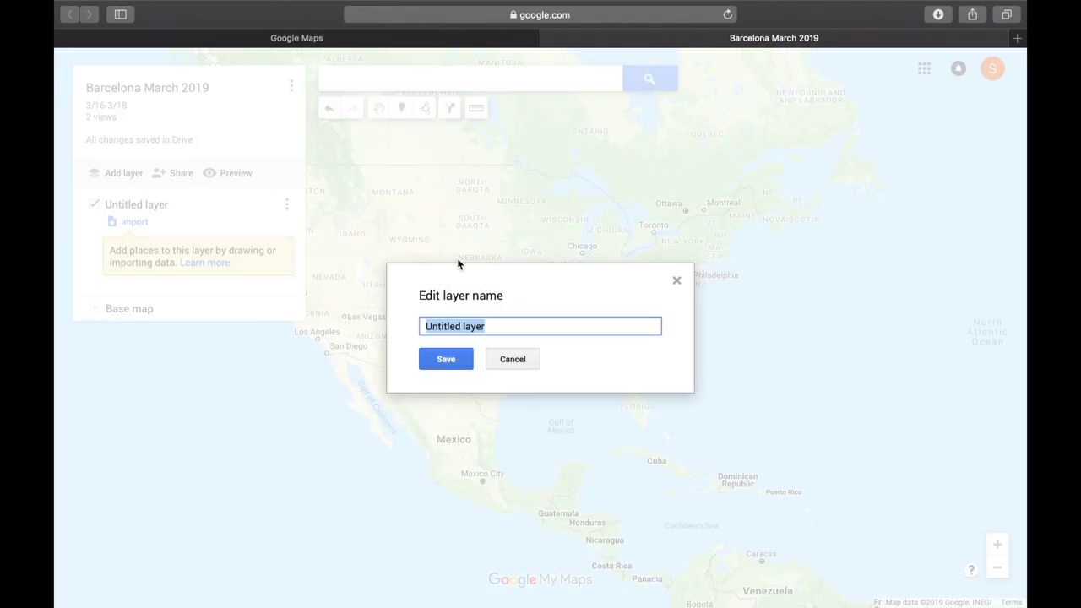
type("3/16/19")
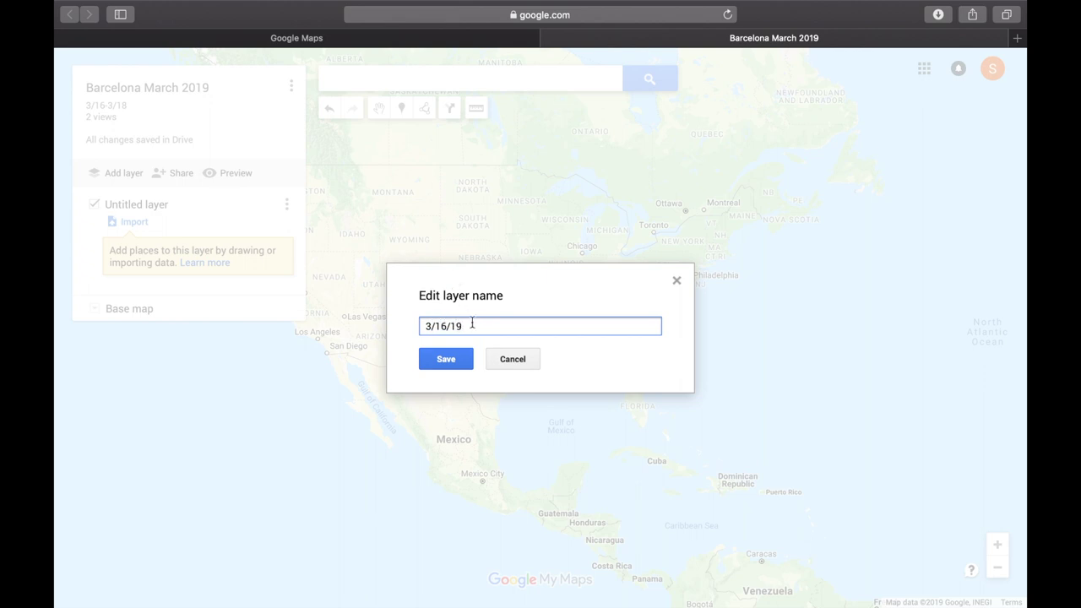
left_click(447, 361)
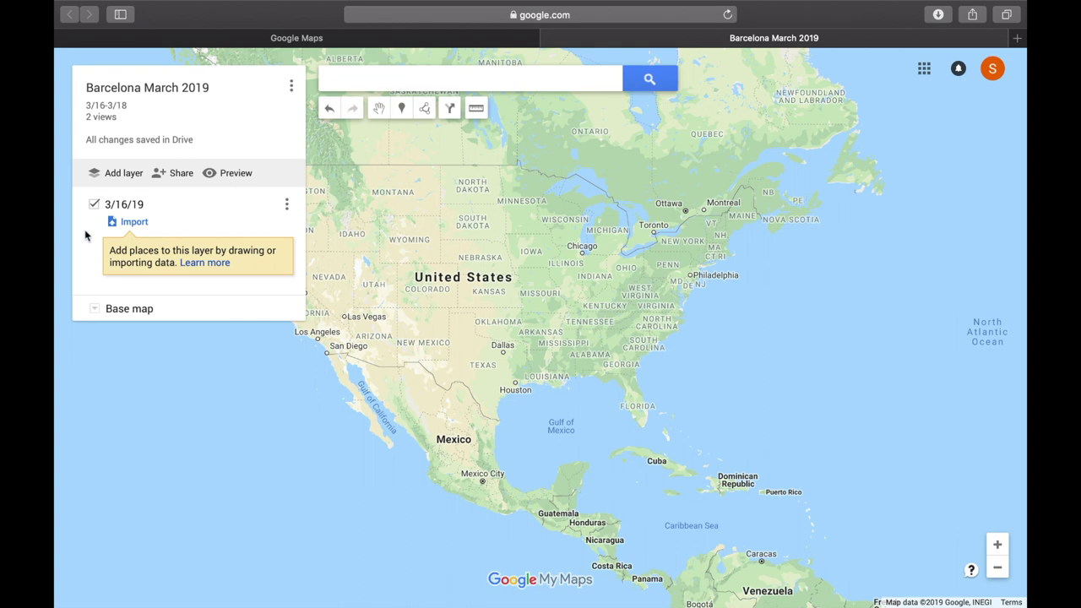
Add a second layer and name it 3/17/19
left_click(131, 177)
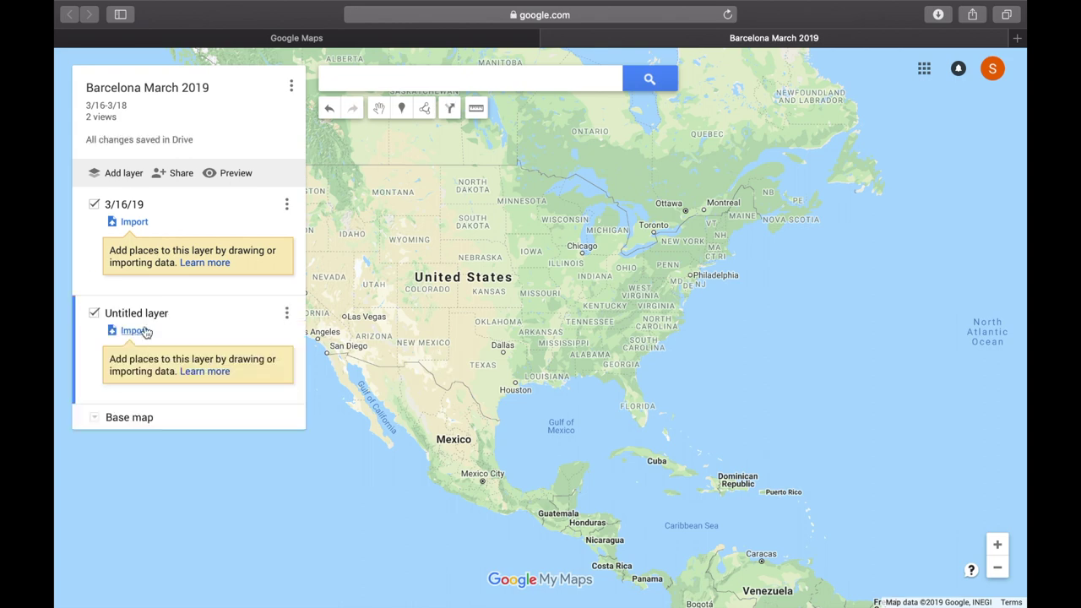
left_click(154, 321)
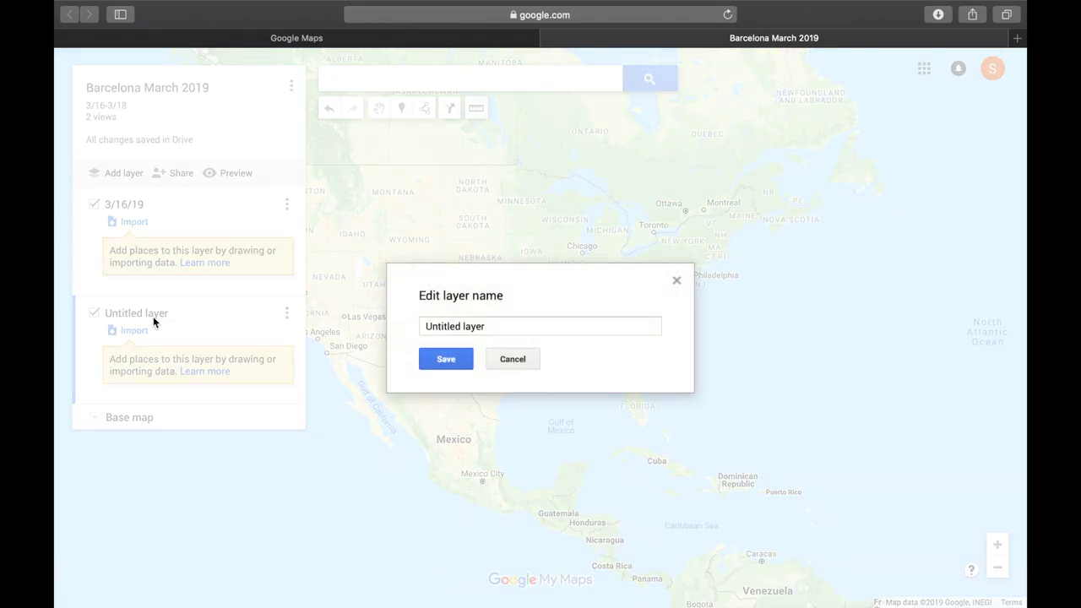
triple_click(483, 323)
type("3/17/19")
left_click(456, 360)
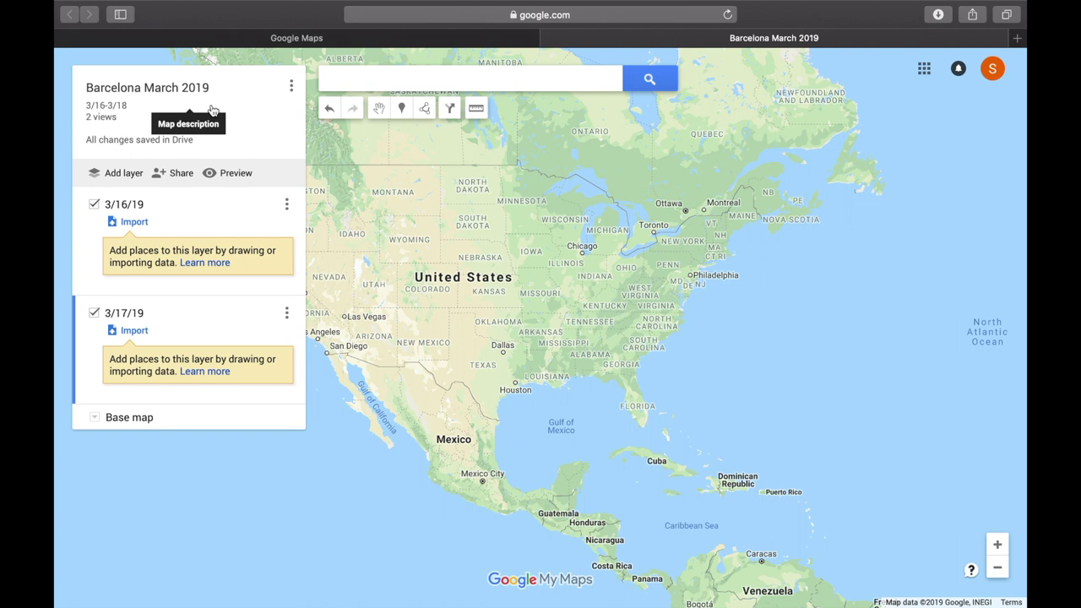
Search for Niu Barcelona Hotel and add it to the 3/16/19 layer
left_click(378, 79)
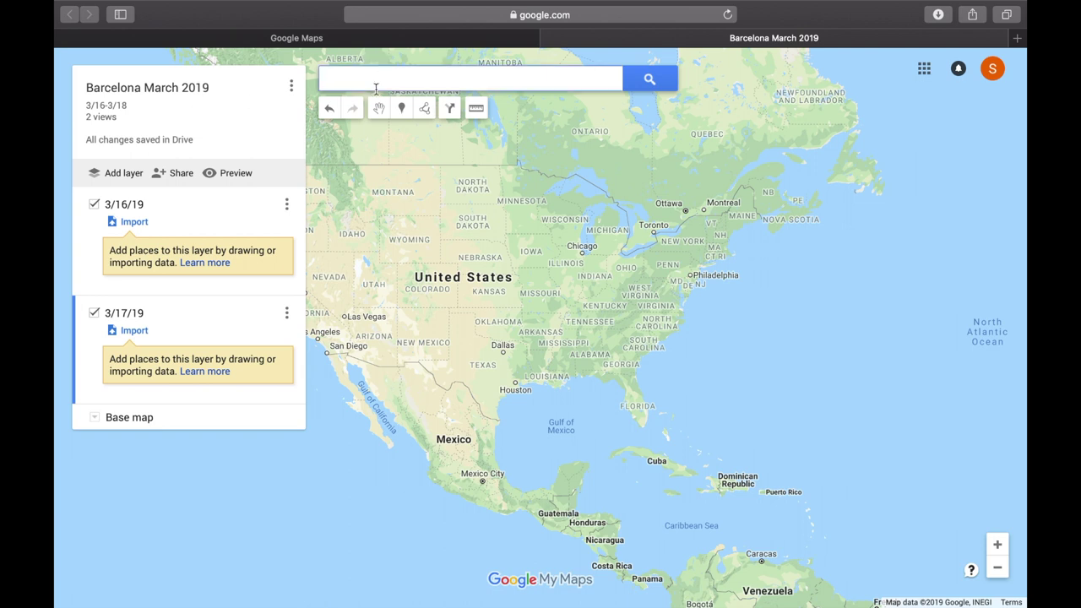
type("nu")
key("BackSpace")
type("i")
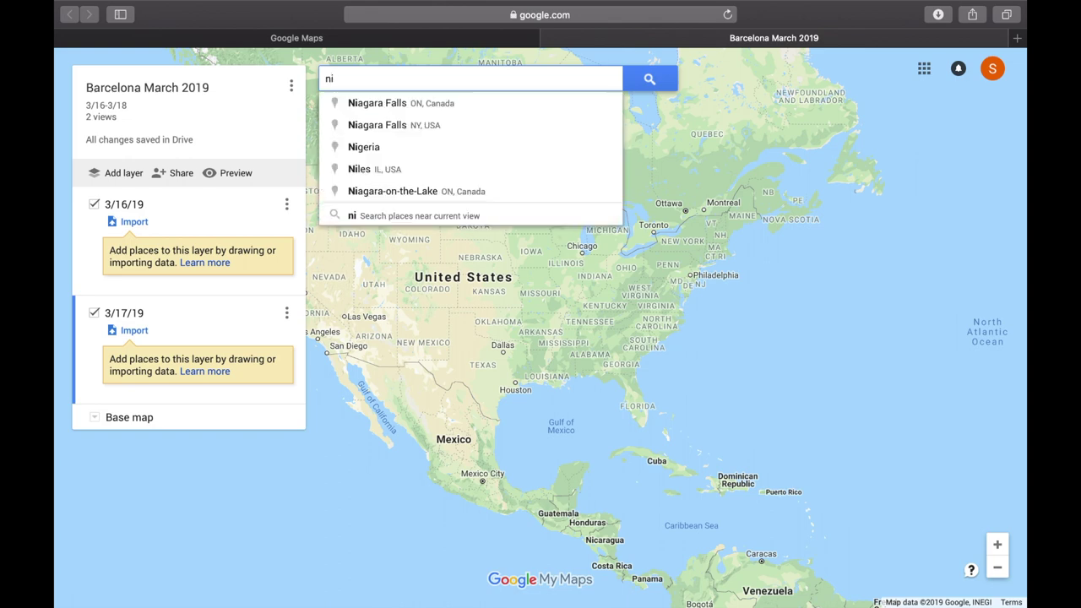
type("u hotel bar")
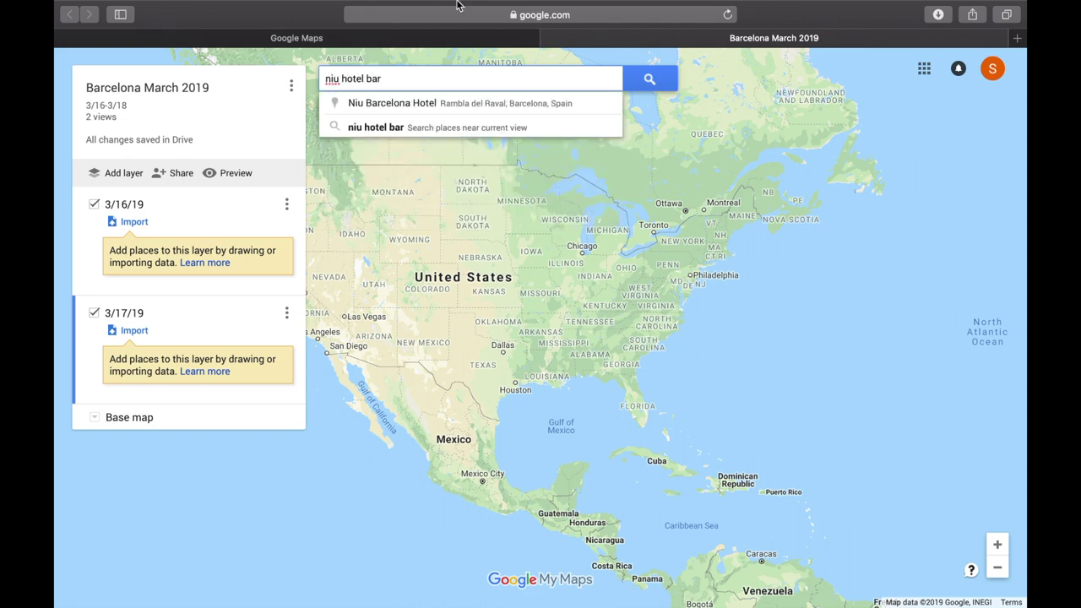
left_click(427, 103)
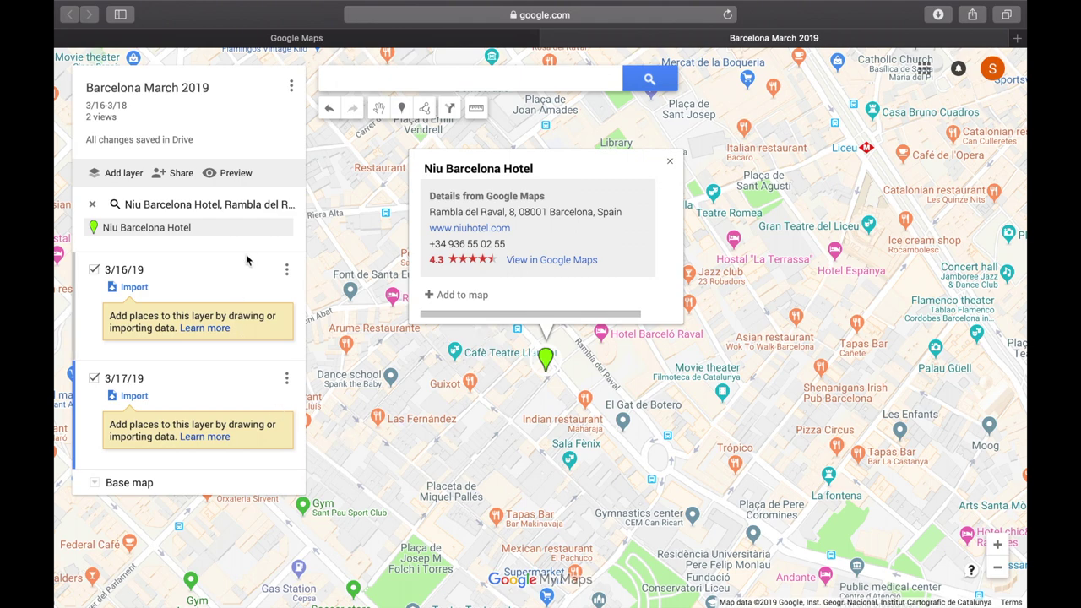
left_click(230, 273)
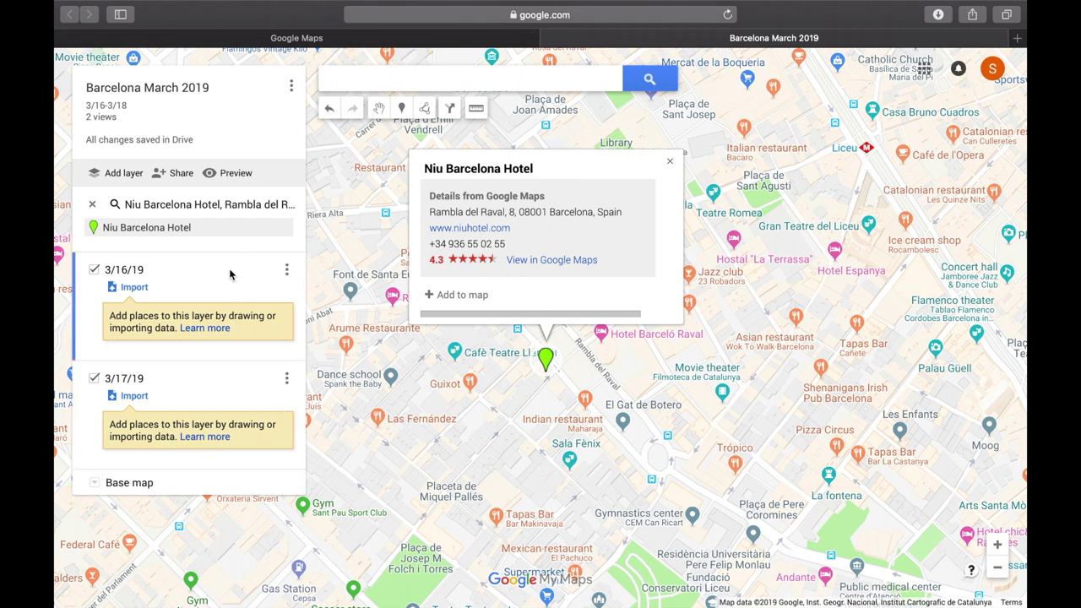
left_click(483, 297)
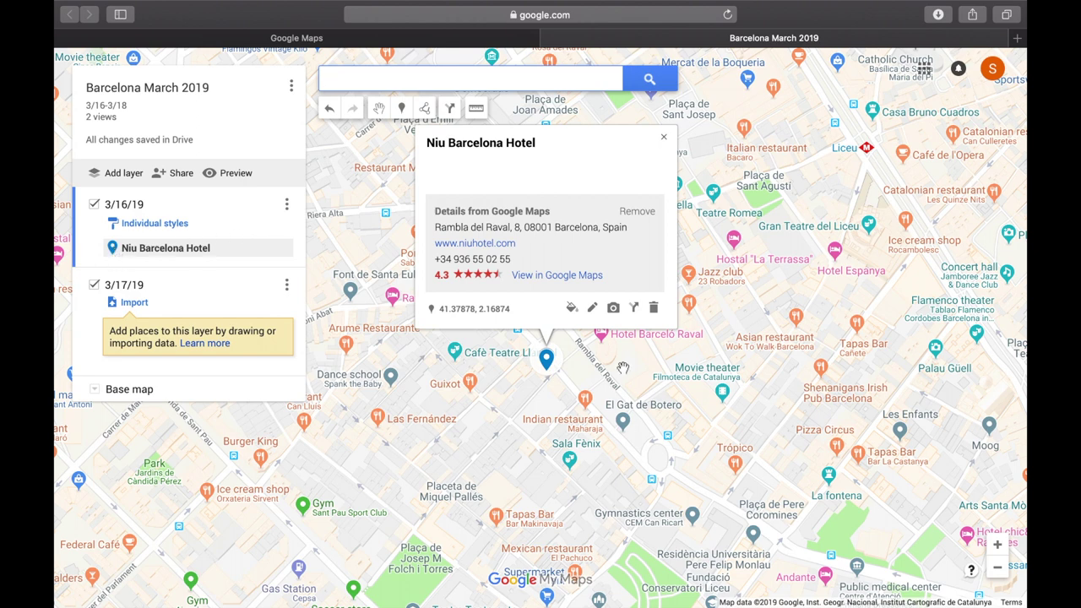
Give the hotel pin a house icon
left_click(572, 309)
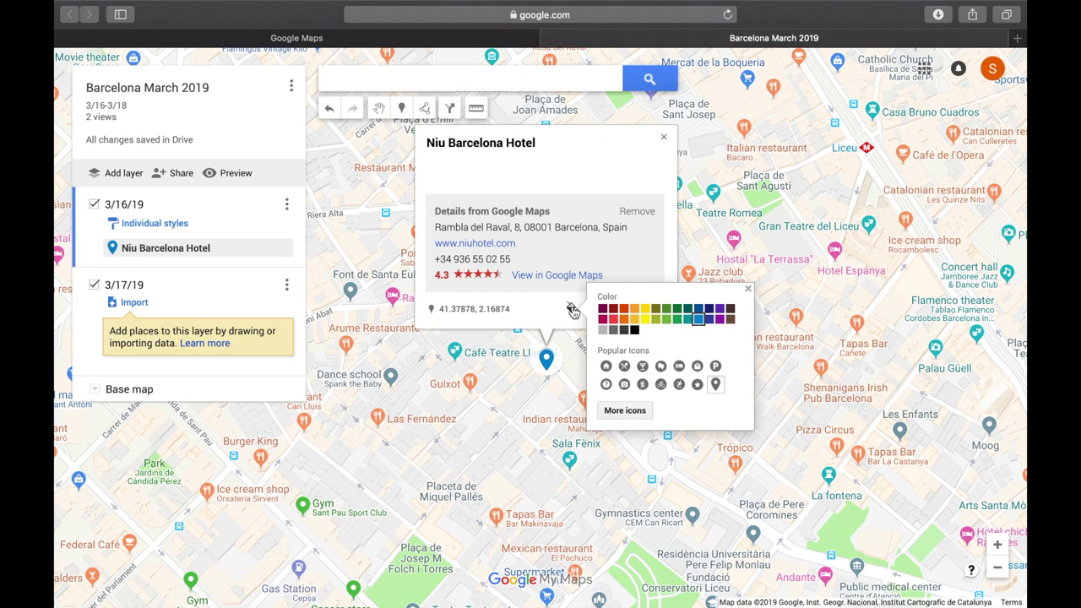
left_click(606, 366)
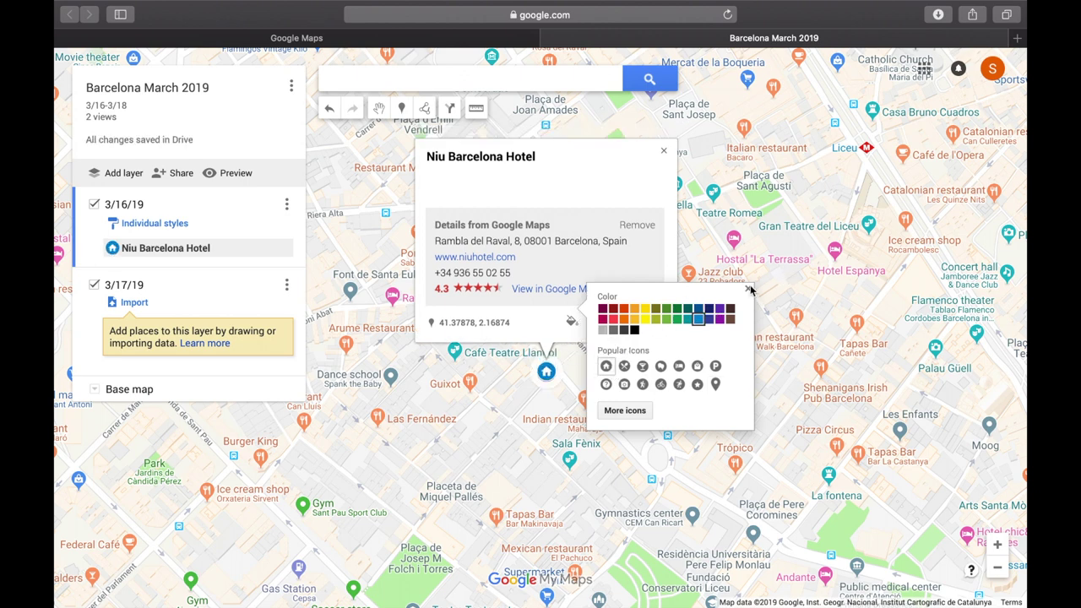
left_click(747, 288)
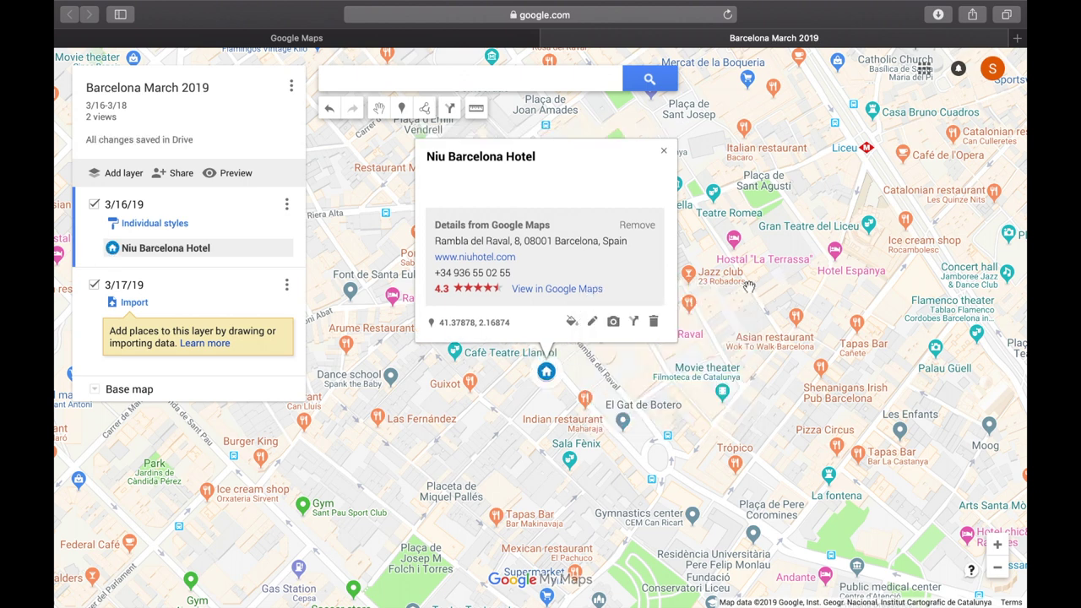
Search 'BCN Airport' and add Barcelona–El Prat Airport to the map
left_click(563, 82)
type("BCN Airport")
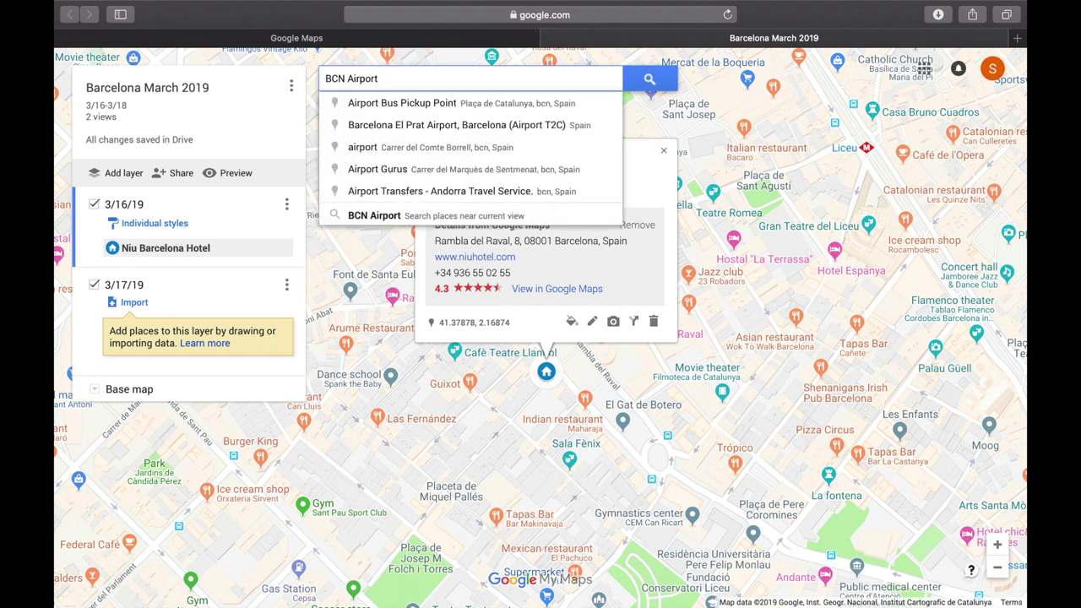
key("Escape")
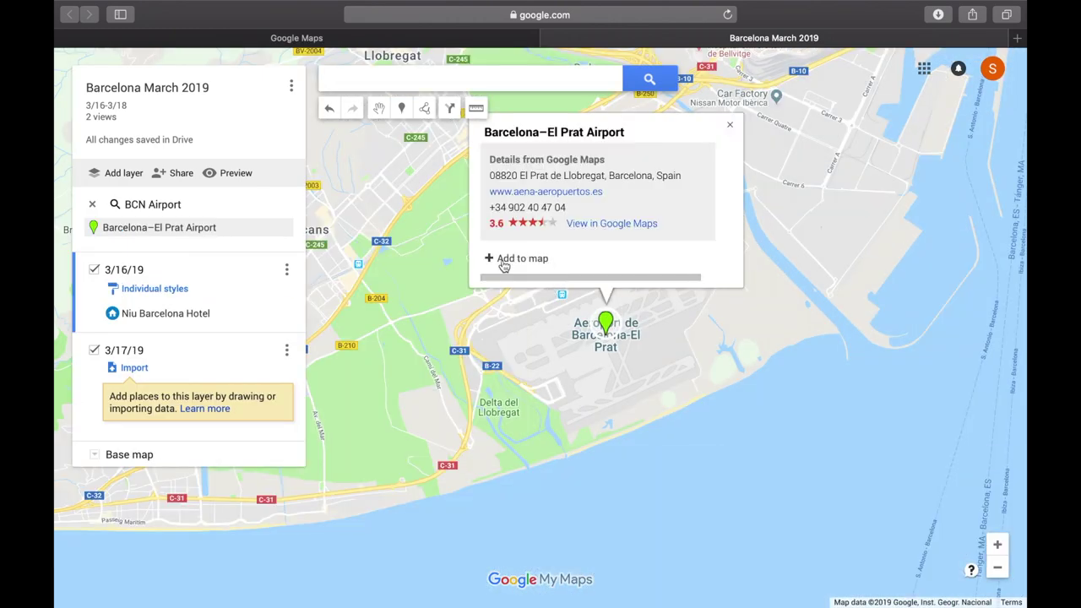
left_click(511, 258)
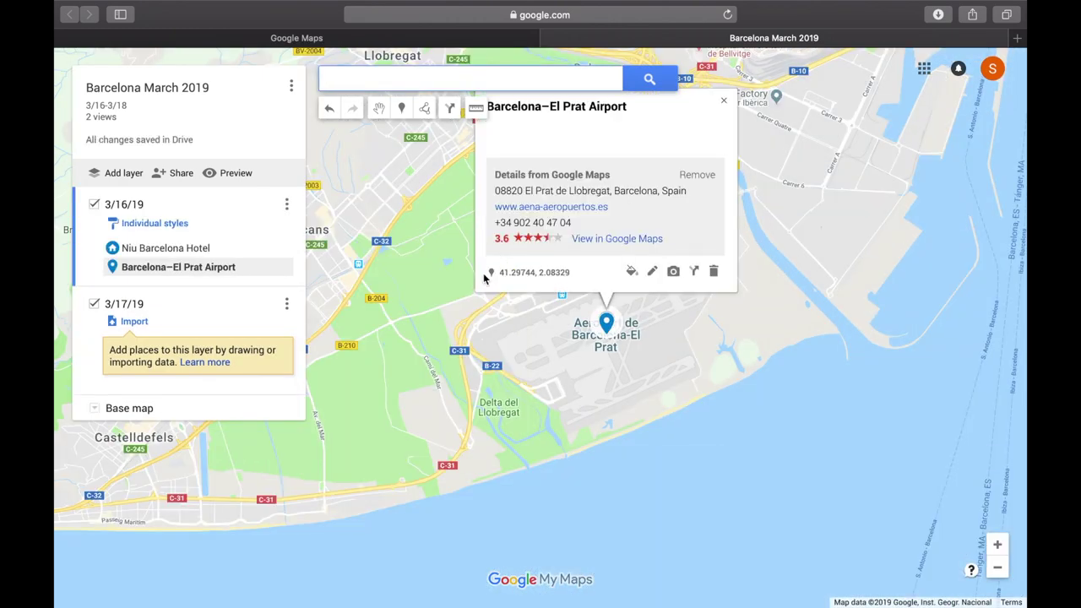
Give the airport pin an airplane icon from the full icon library
left_click(632, 271)
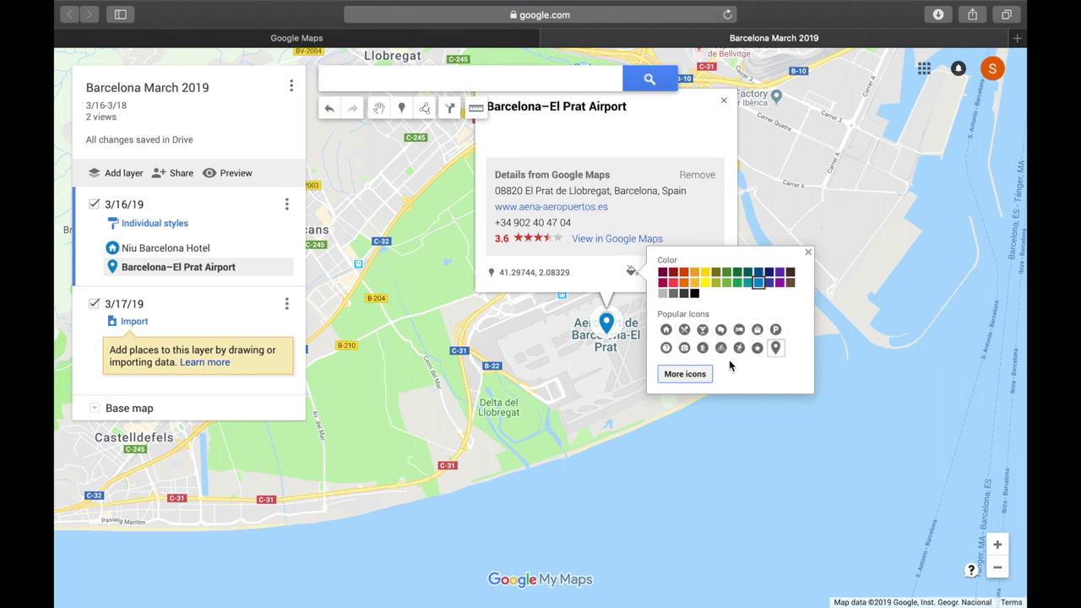
left_click(700, 374)
type("pla")
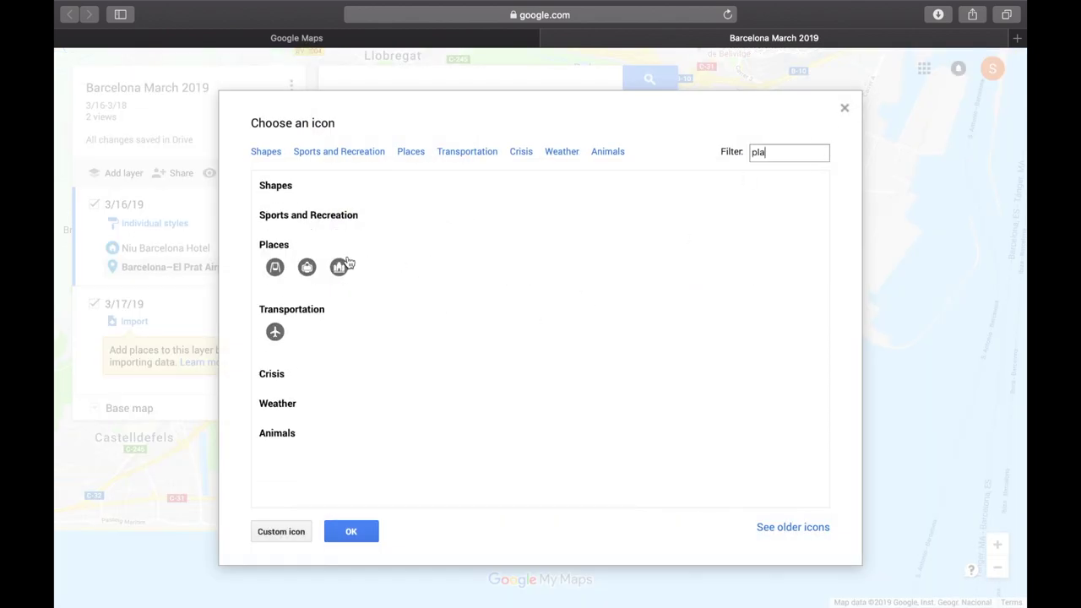
left_click(274, 331)
left_click(372, 537)
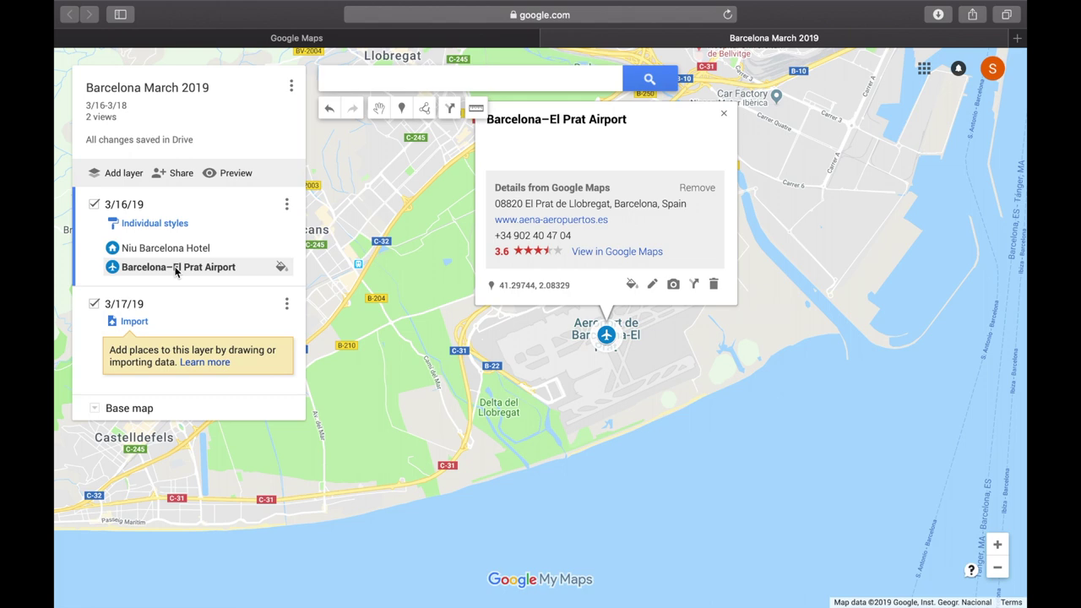
Move the airport above Niu Barcelona Hotel in layer 3/16/19, then zoom out to both pins
left_click_drag(174, 271, 178, 251)
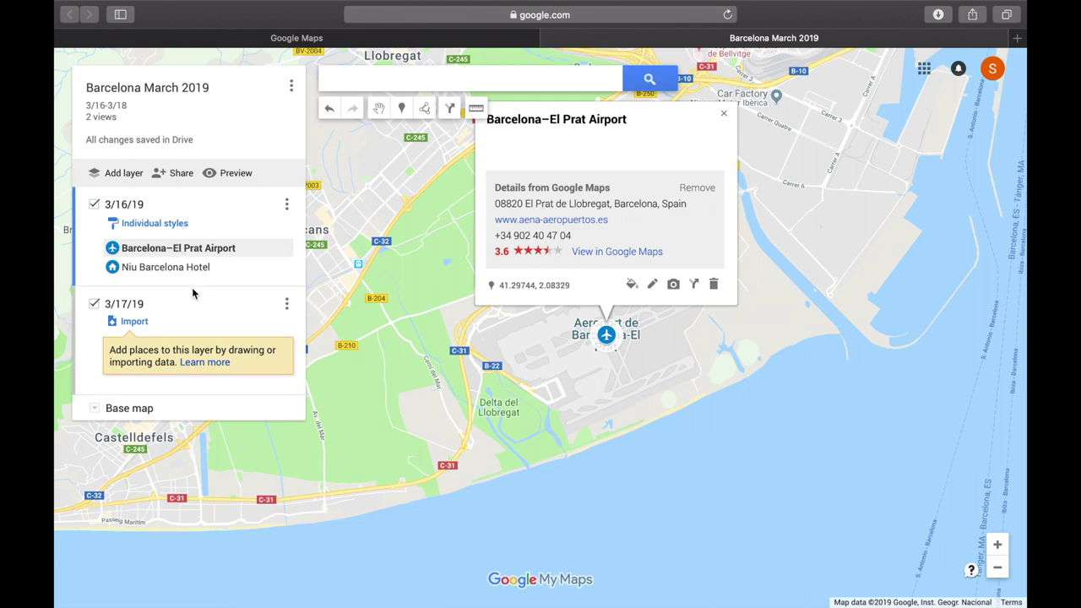
left_click_drag(180, 268, 176, 321)
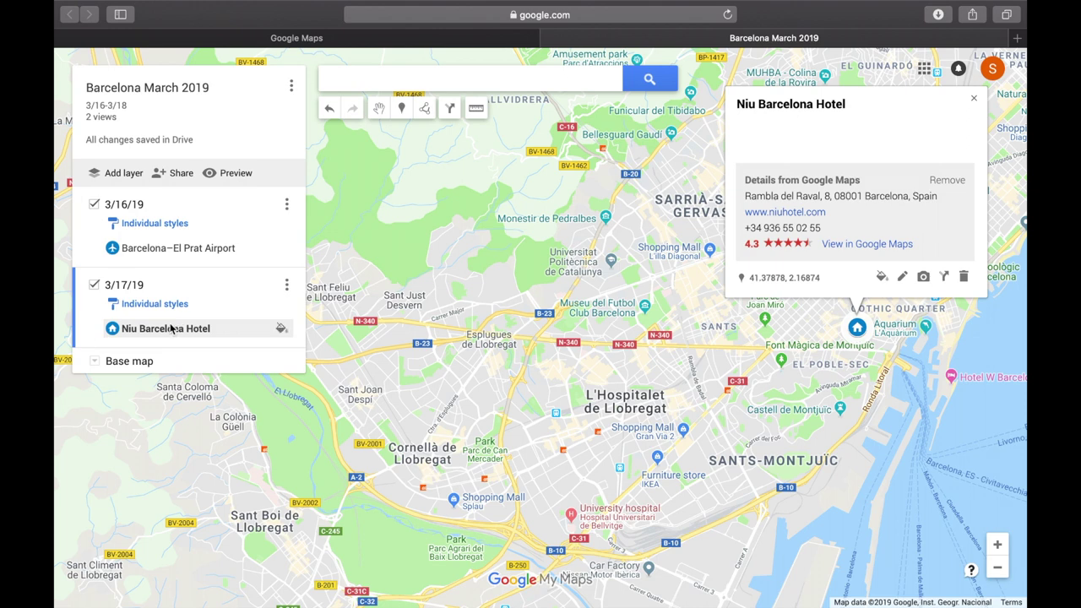
left_click_drag(171, 329, 172, 270)
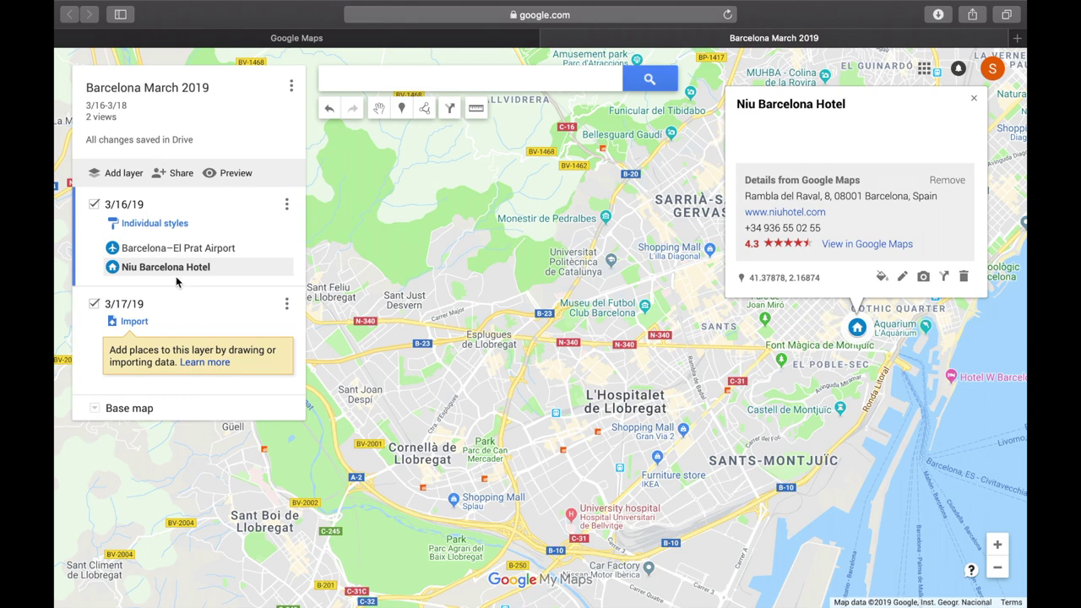
left_click(1000, 569)
left_click(1000, 569)
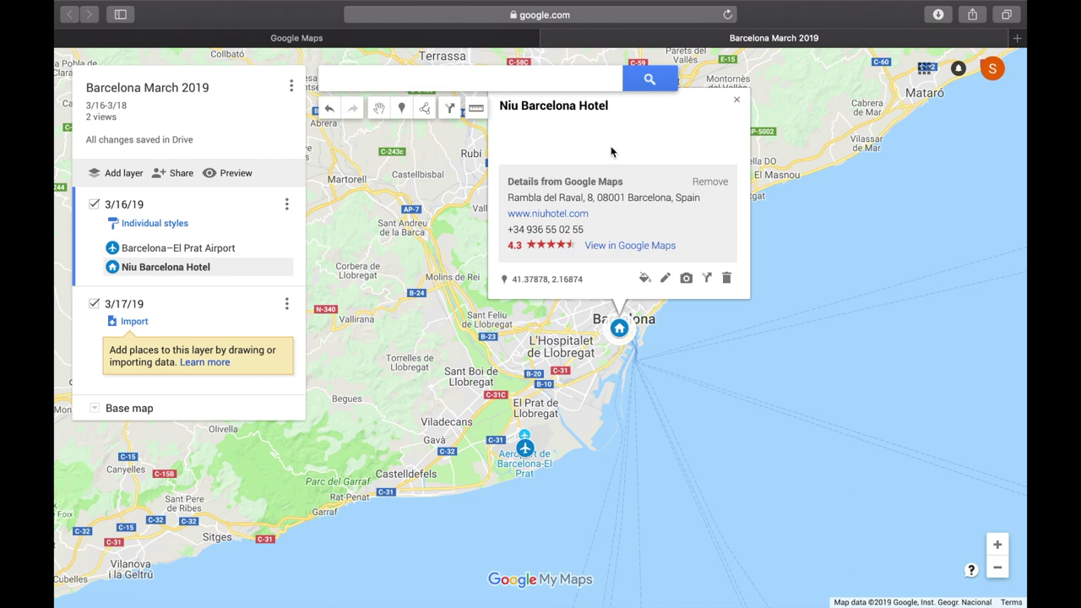
Give the Barcelona–El Prat Airport pin the description 'Arrive 12:20pm'
left_click(664, 278)
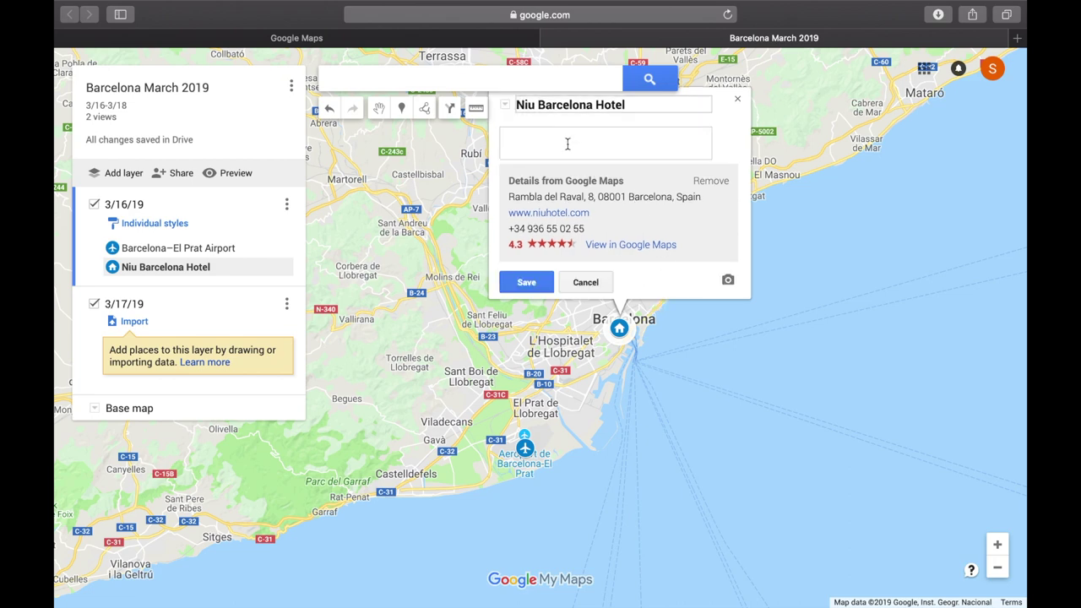
left_click(738, 100)
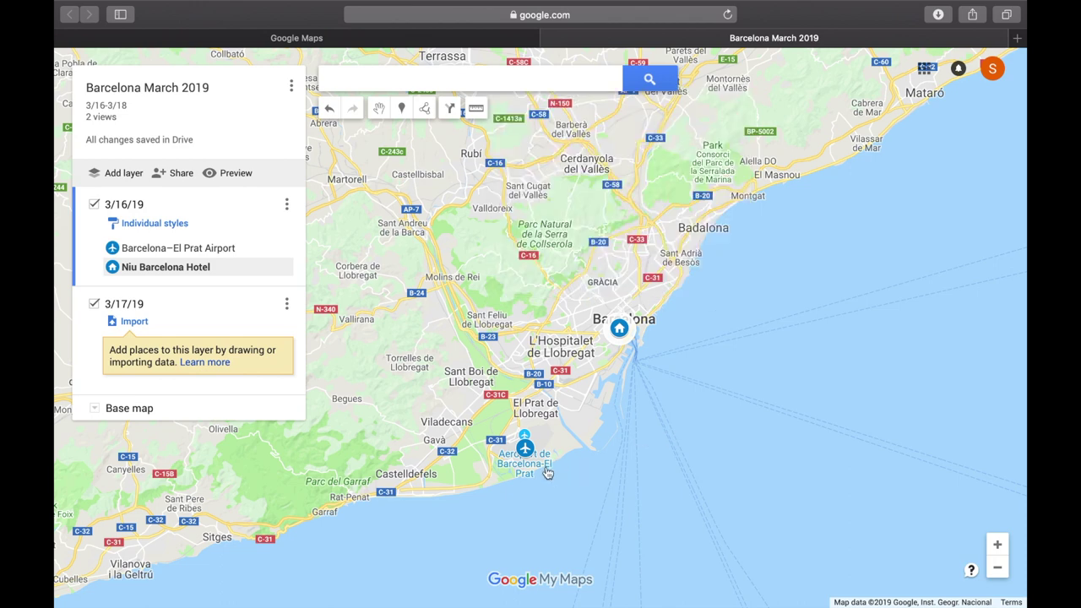
left_click(526, 451)
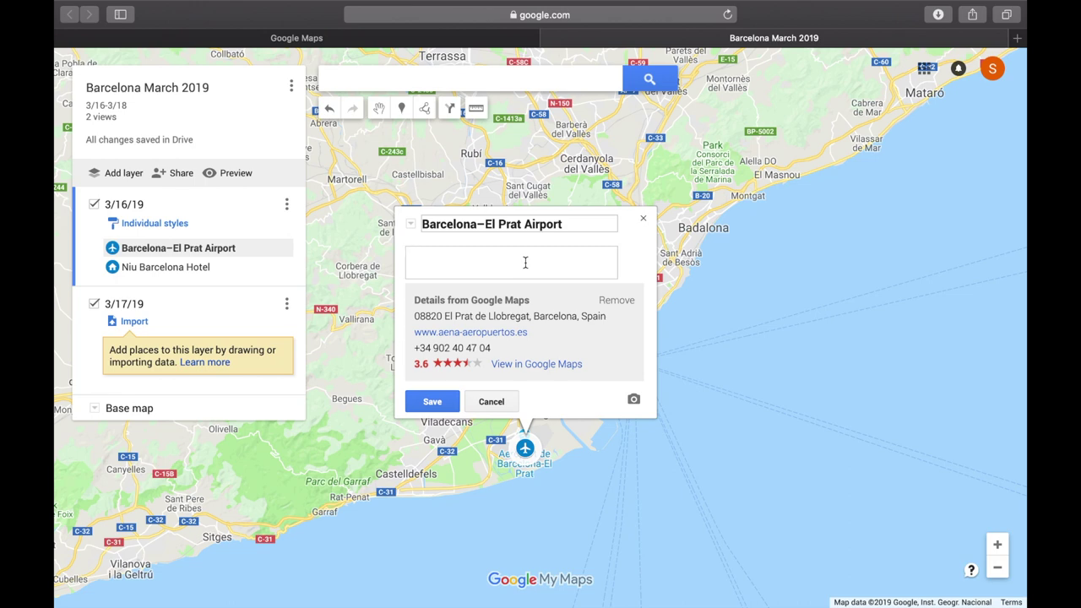
type("Arrive 12")
left_click(432, 400)
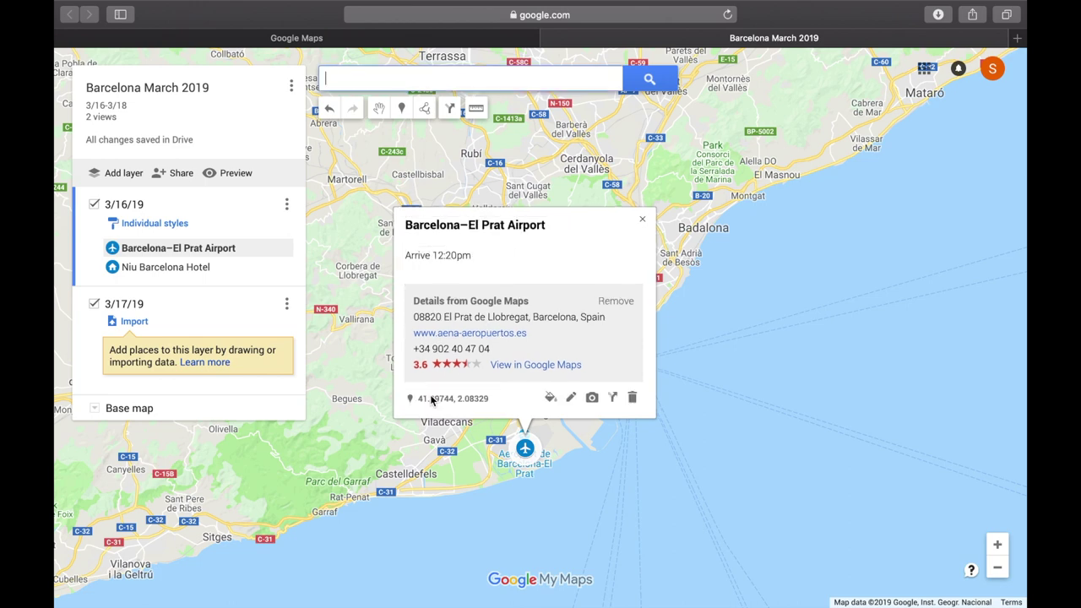
left_click(643, 222)
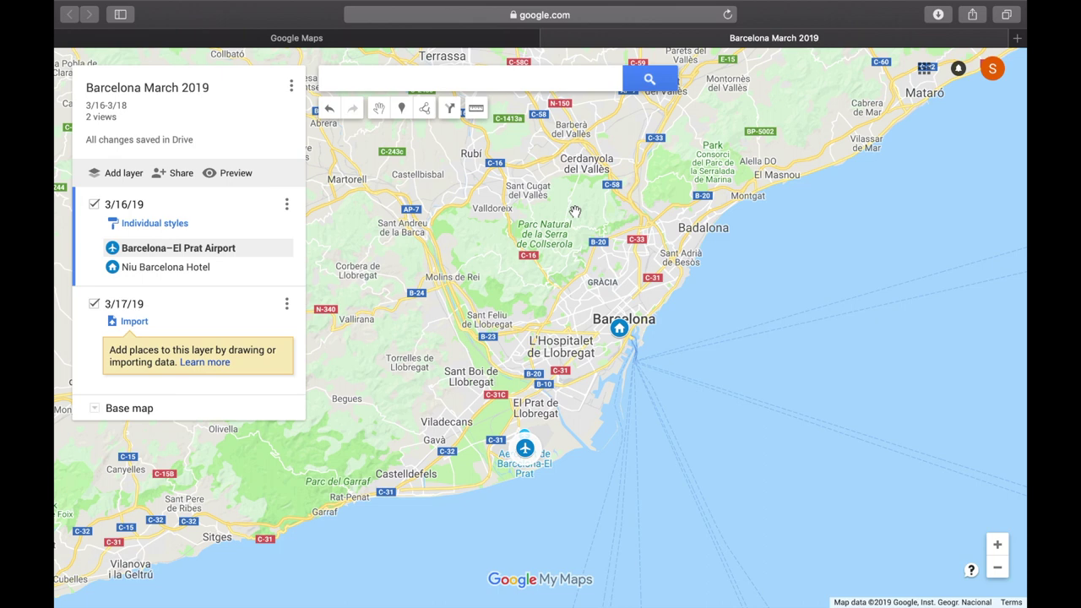
scroll(470, 248, "left", 2)
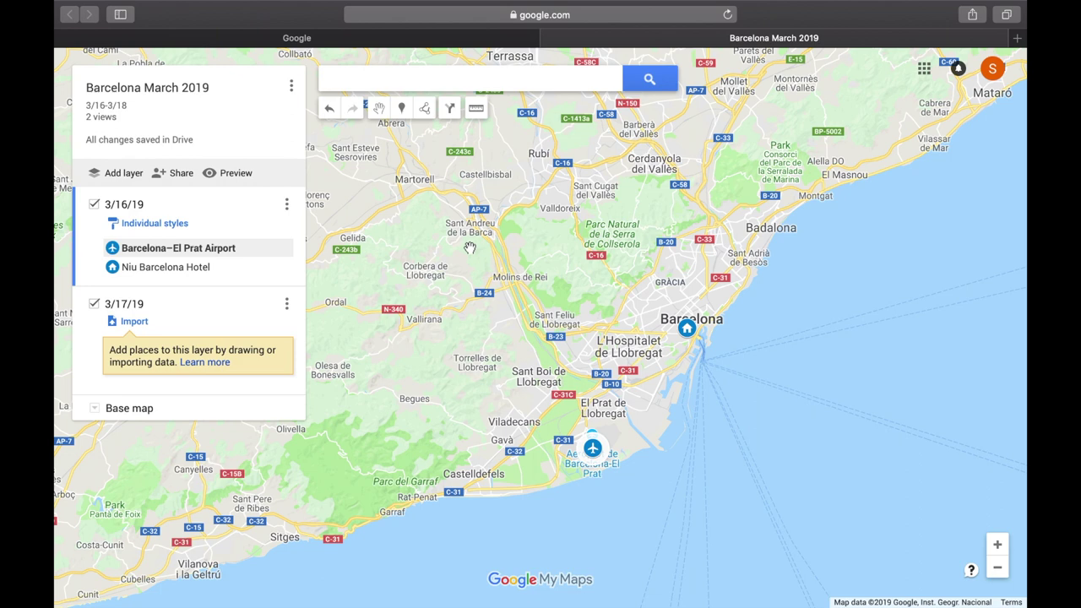
Search Google for 'best restaurants in barcelona'
left_click(331, 42)
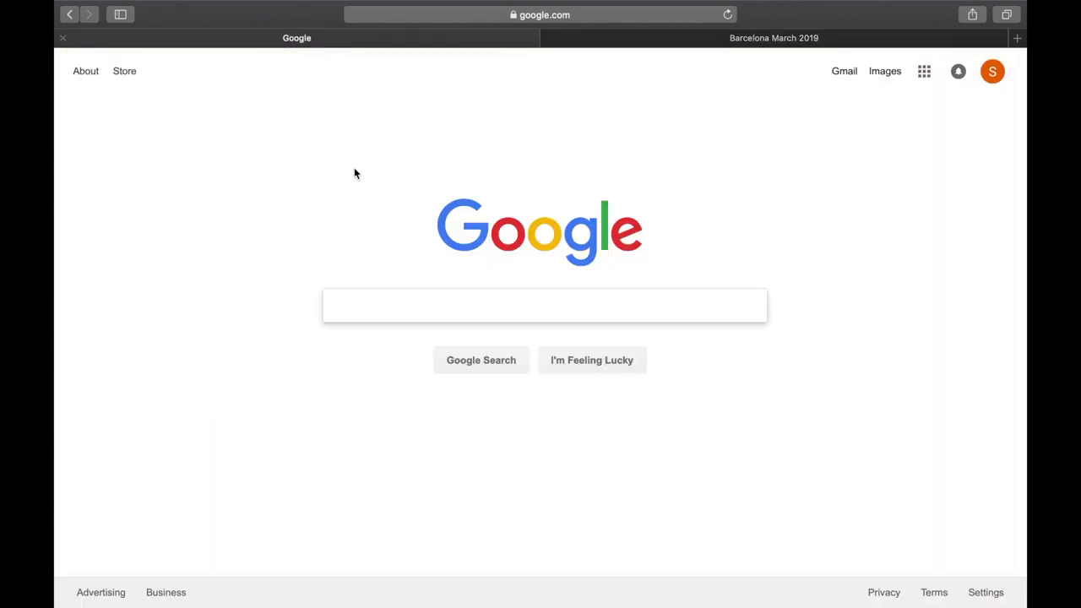
left_click(386, 305)
type("best res")
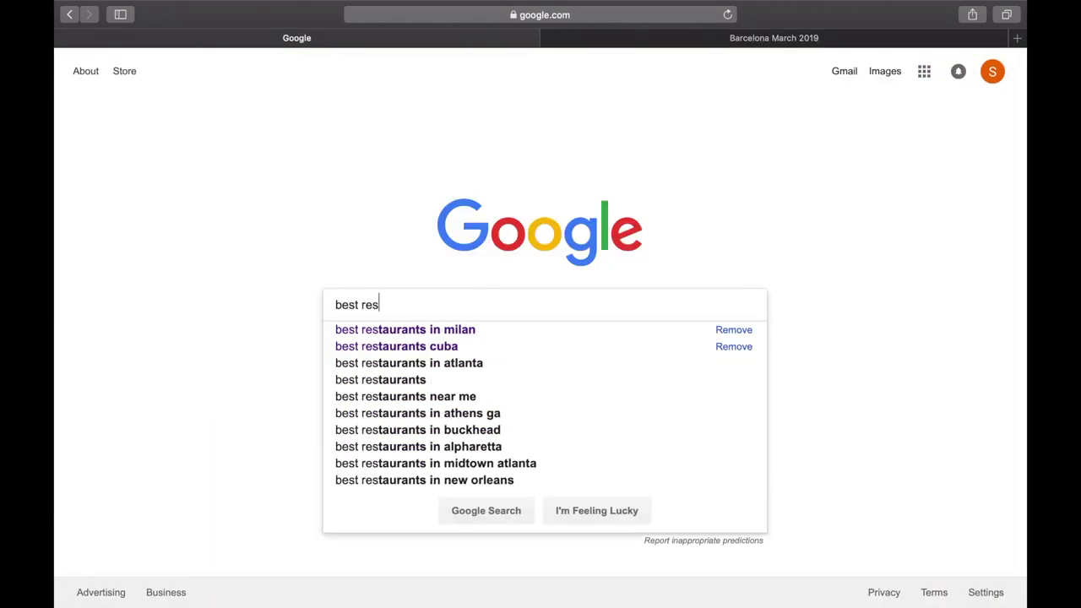
type("taurants in bar")
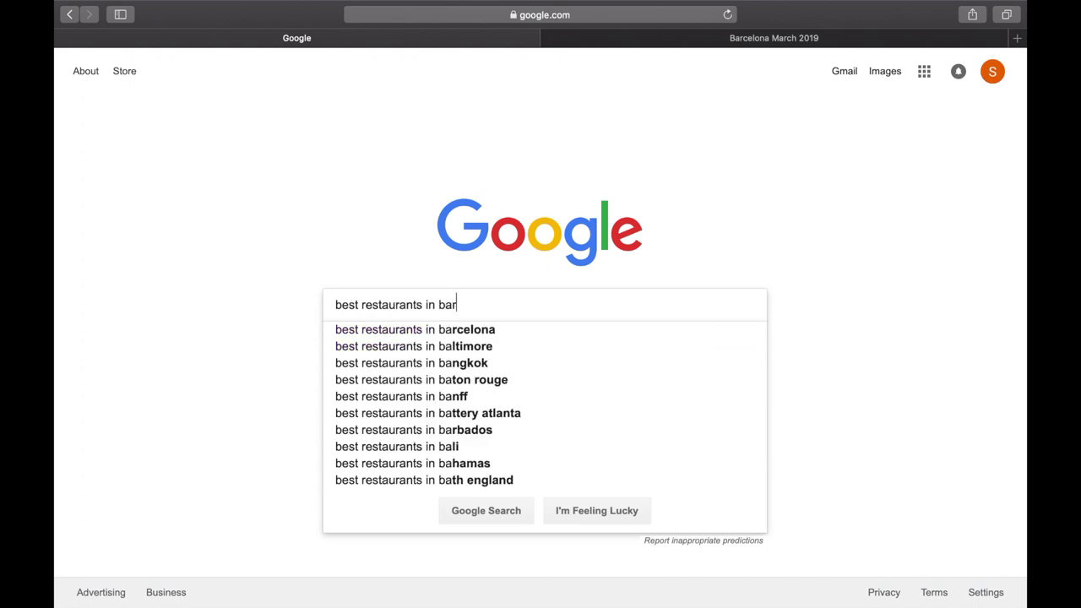
left_click(397, 336)
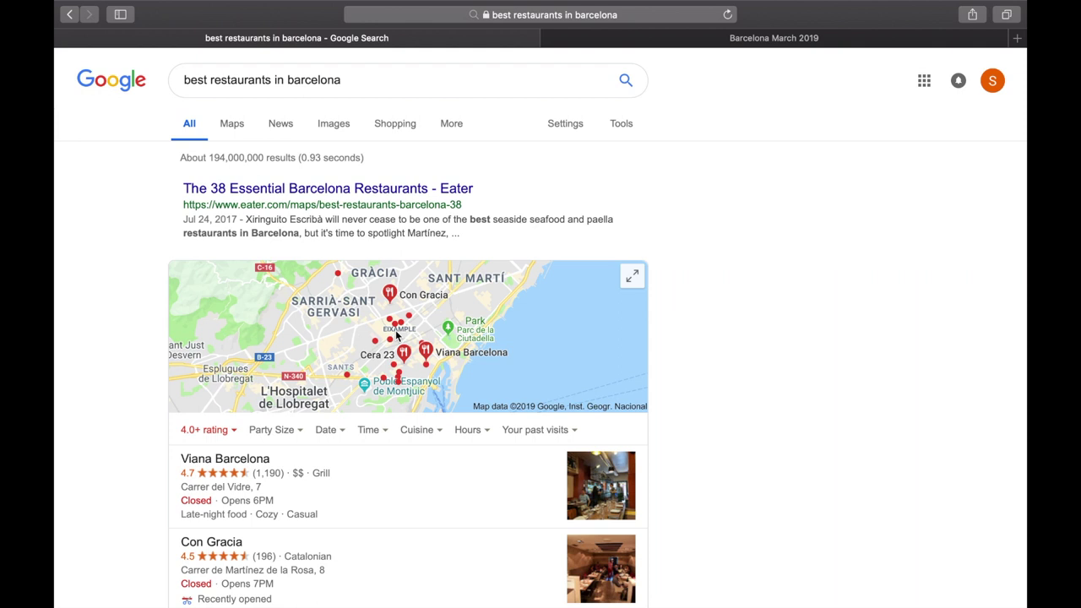
Open the Eater and Time Out results in new tabs, then go to results page 2
right_click(309, 188)
left_click(321, 189)
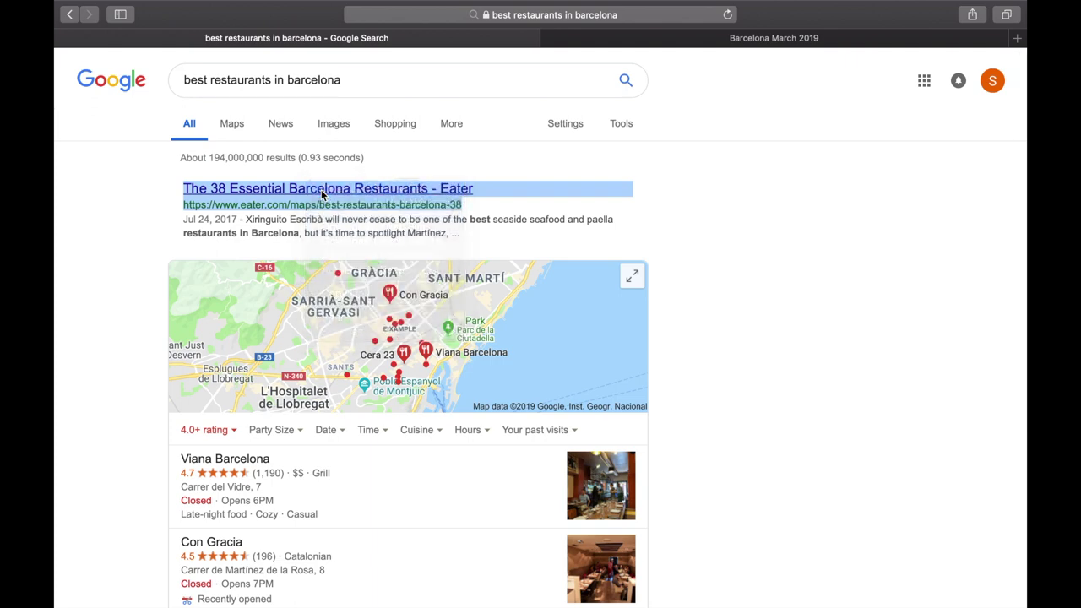
scroll(270, 254, "down", 10)
right_click(221, 265)
left_click(234, 270)
scroll(111, 268, "down", 7)
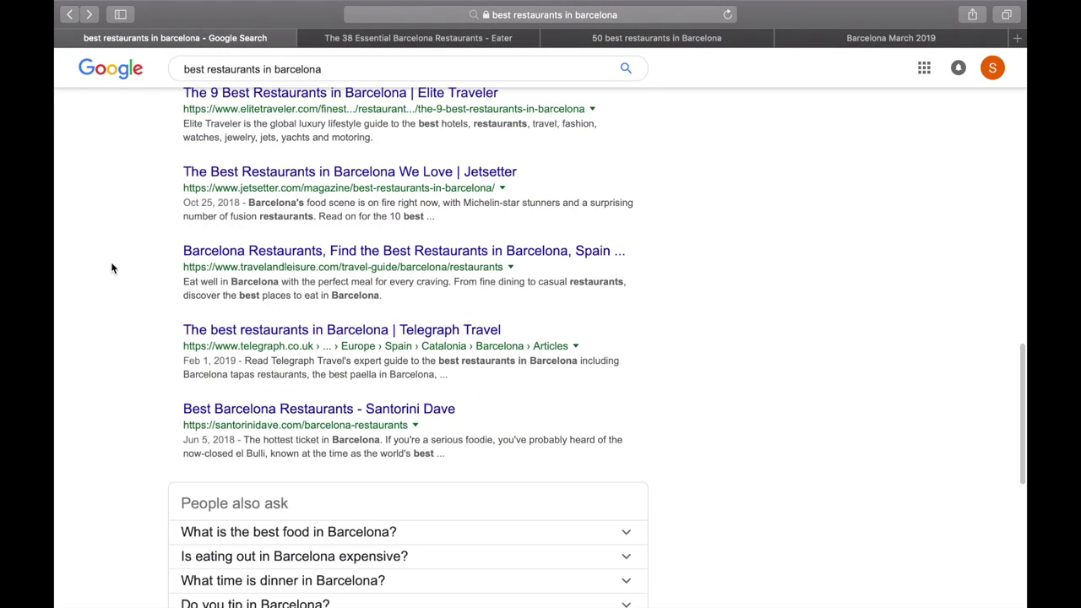
scroll(111, 268, "down", 6)
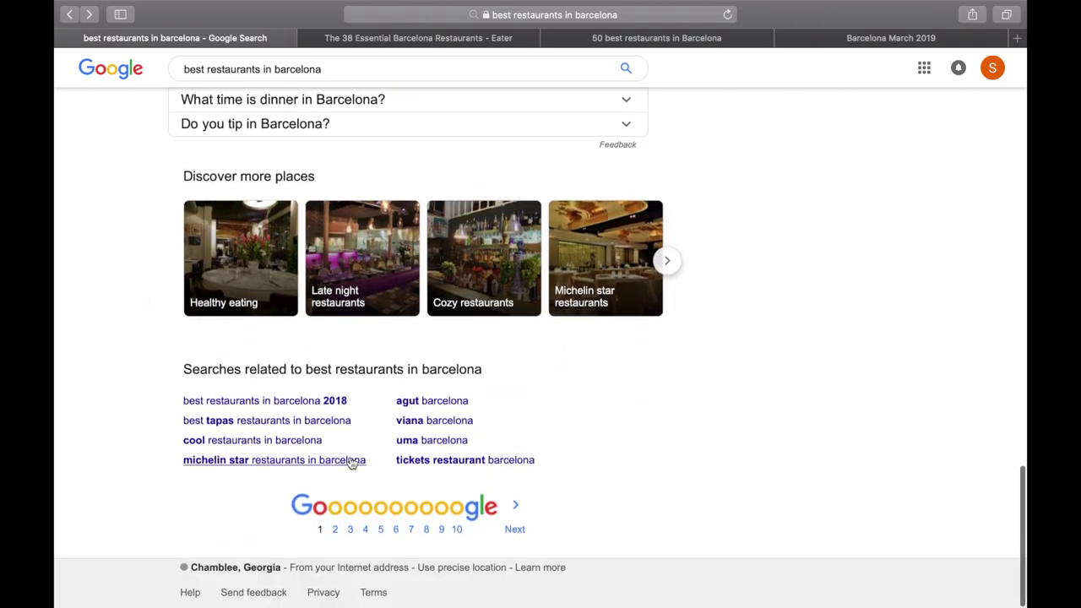
left_click(332, 512)
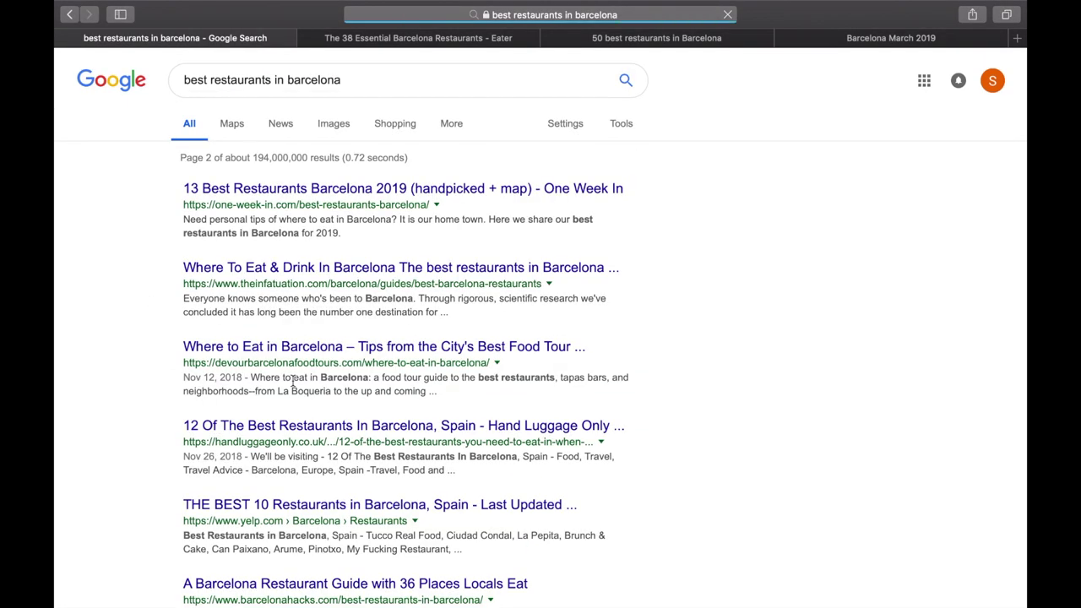
In the Eater article, pan its map to central Barcelona's pins and scroll down the restaurant list
key("ctrl+Tab")
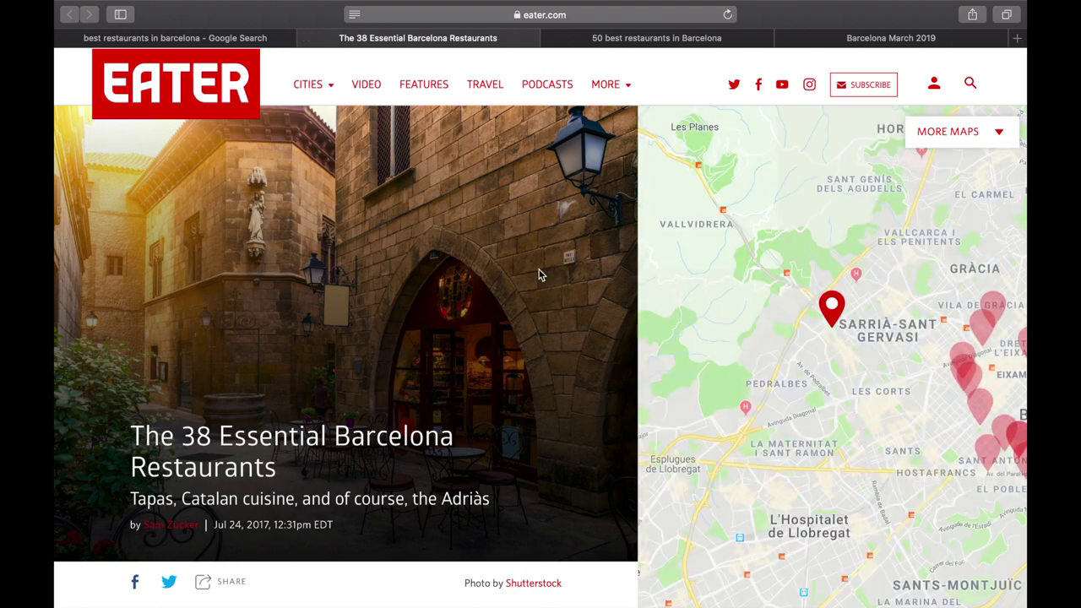
left_click_drag(915, 387, 738, 291)
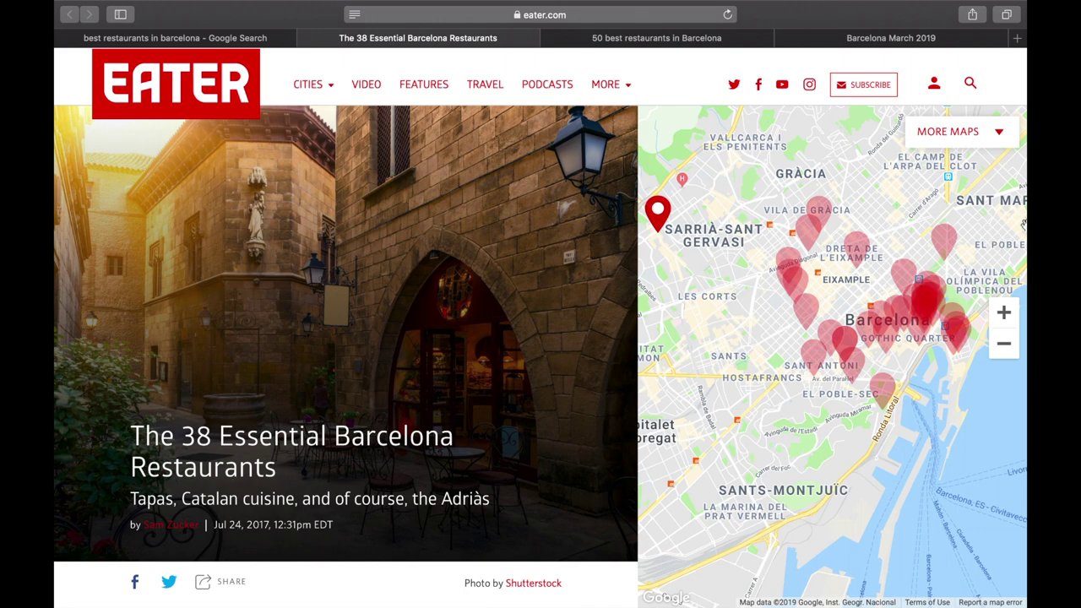
scroll(519, 406, "down", 15)
scroll(519, 405, "down", 8)
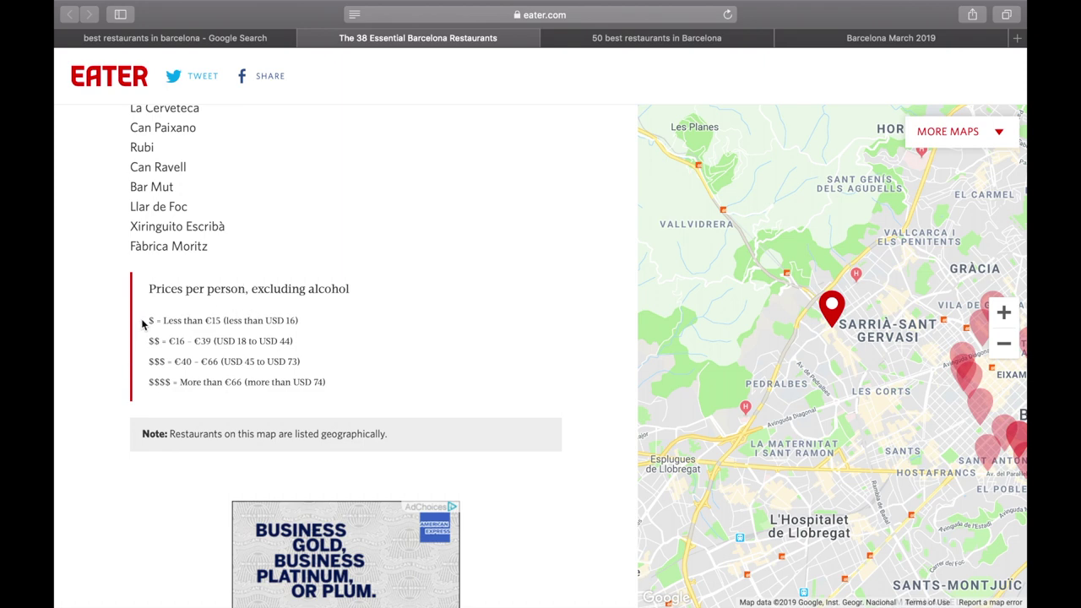
scroll(144, 324, "down", 3)
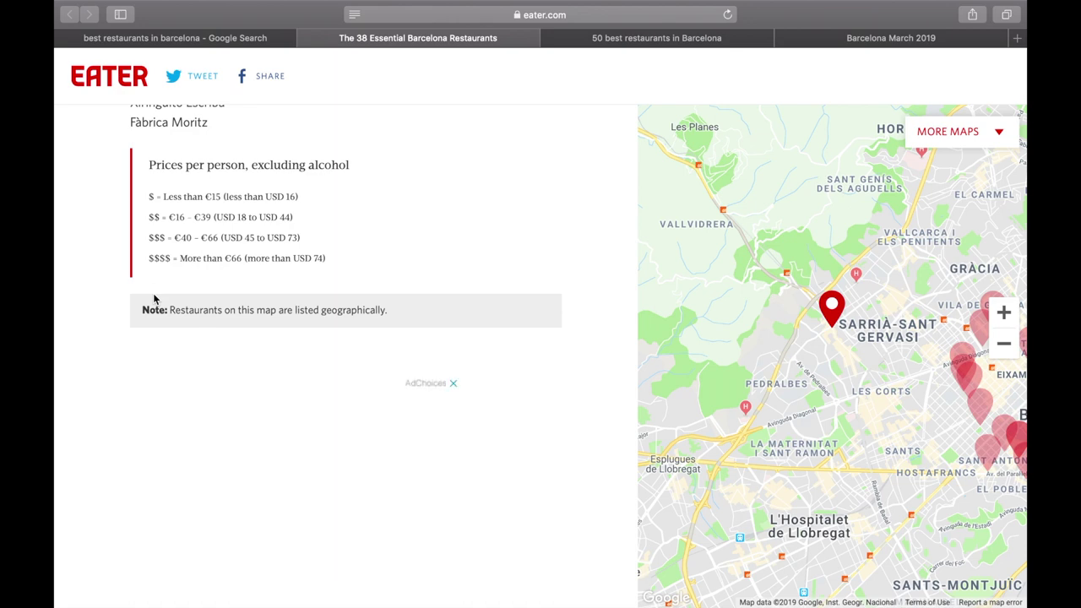
scroll(156, 340, "down", 3)
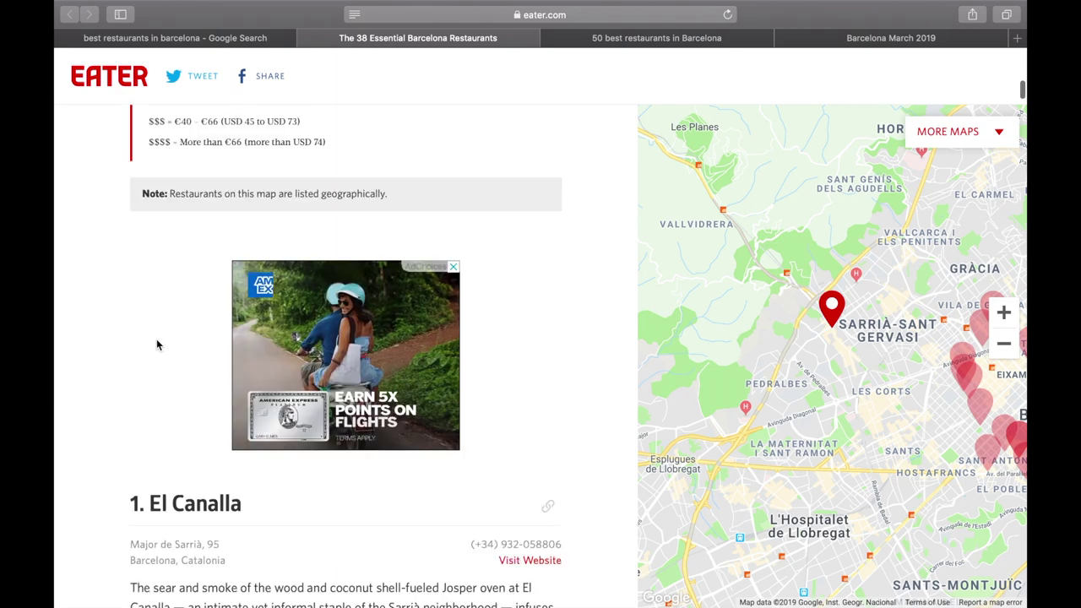
scroll(156, 345, "up", 5)
scroll(156, 345, "down", 5)
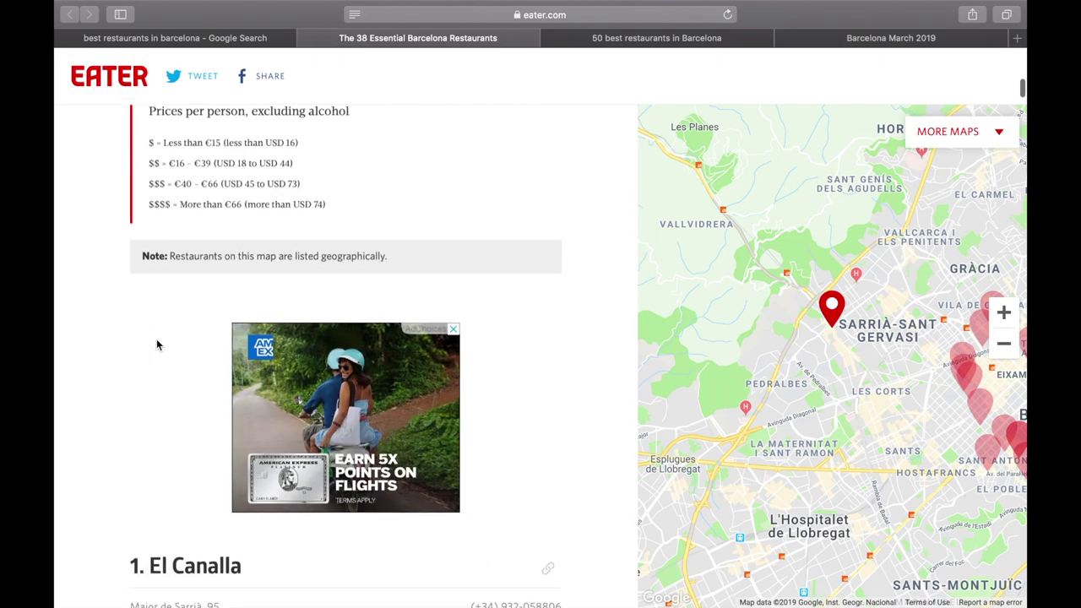
scroll(156, 344, "down", 10)
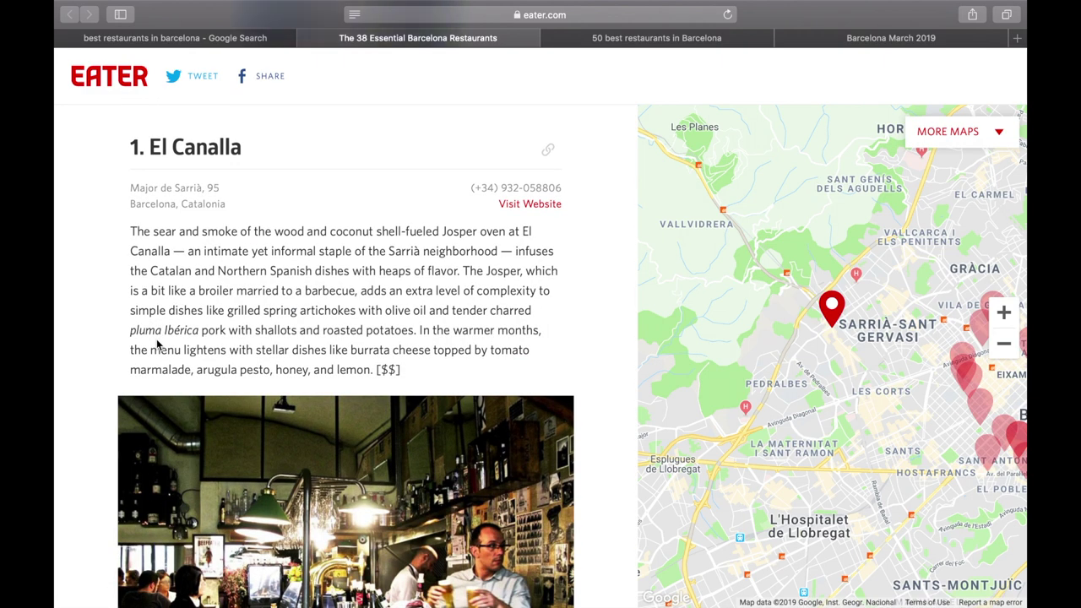
Copy the restaurant name 'La Paradeta' from entry 33 of the Eater guide
scroll(157, 343, "down", 2)
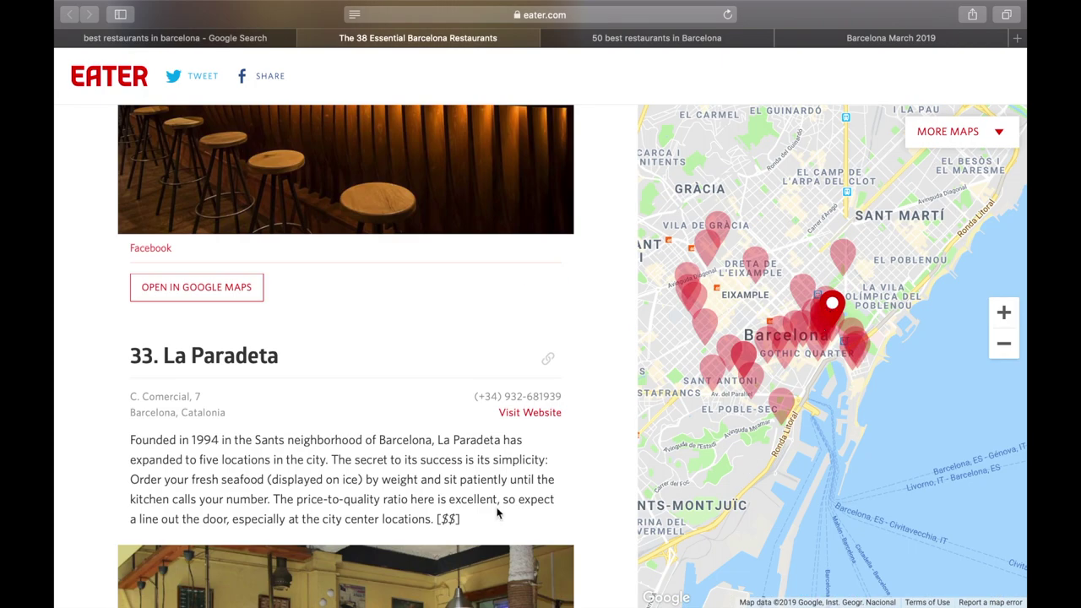
scroll(497, 513, "down", 5)
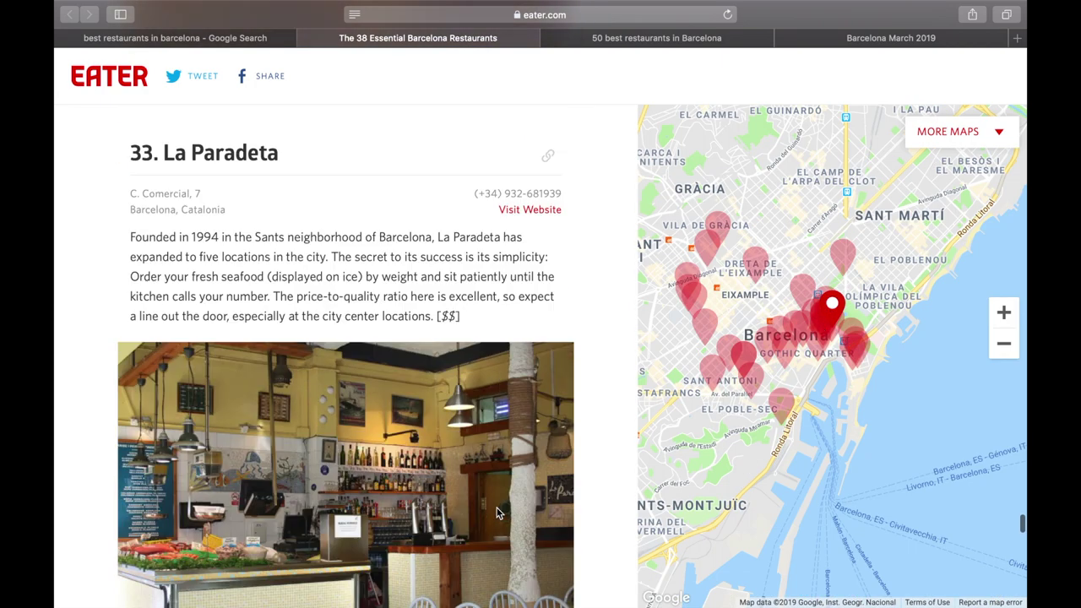
scroll(497, 513, "down", 3)
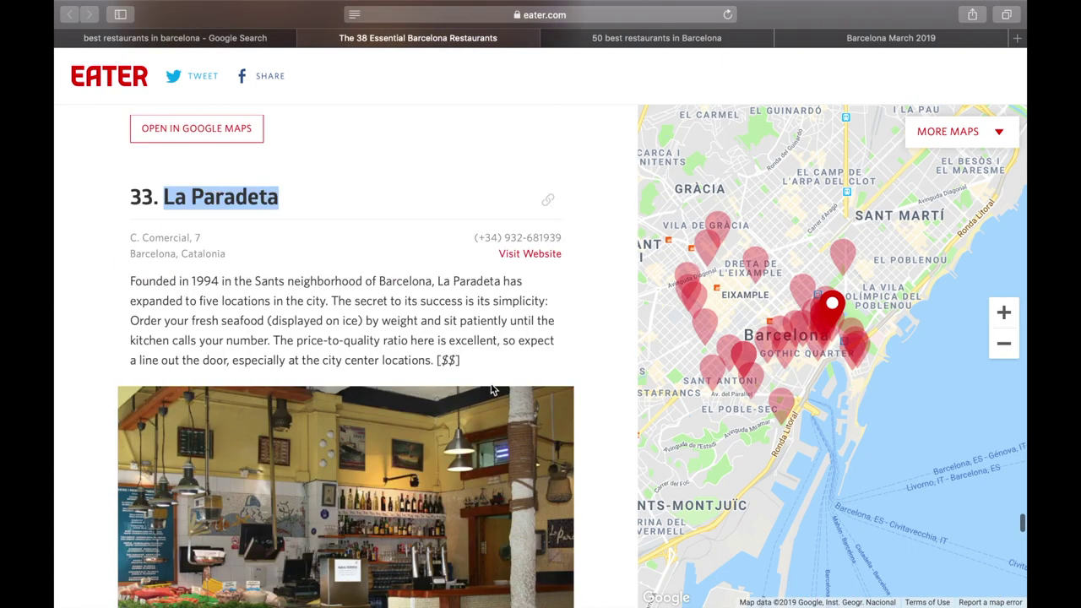
right_click(236, 205)
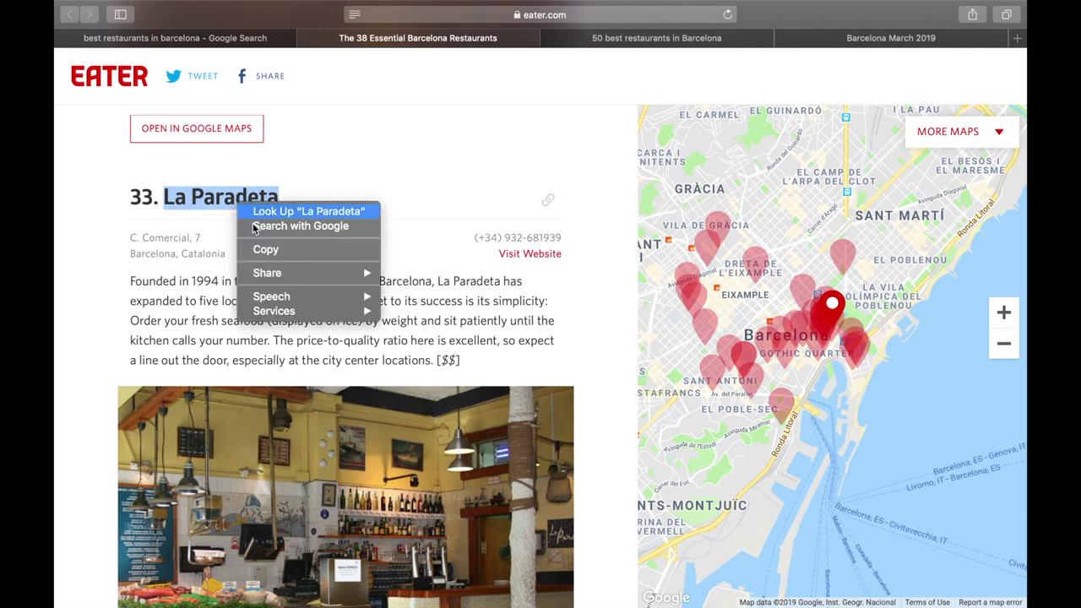
left_click(282, 250)
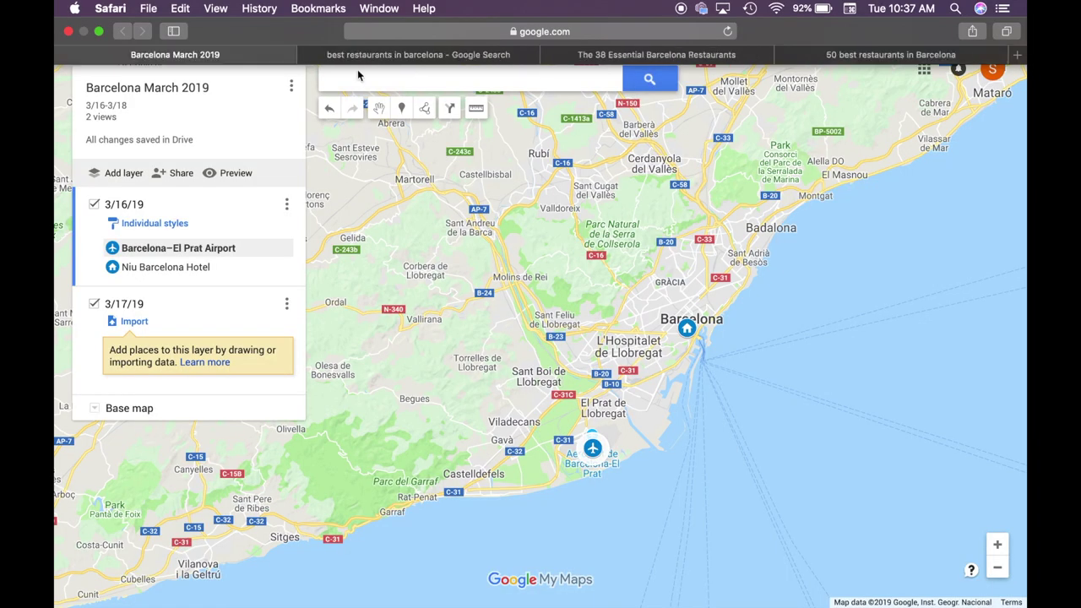
Search My Maps for La Paradeta and add the Carrer Comercial result to the 3/16/19 layer
left_click(369, 77)
key("super+v")
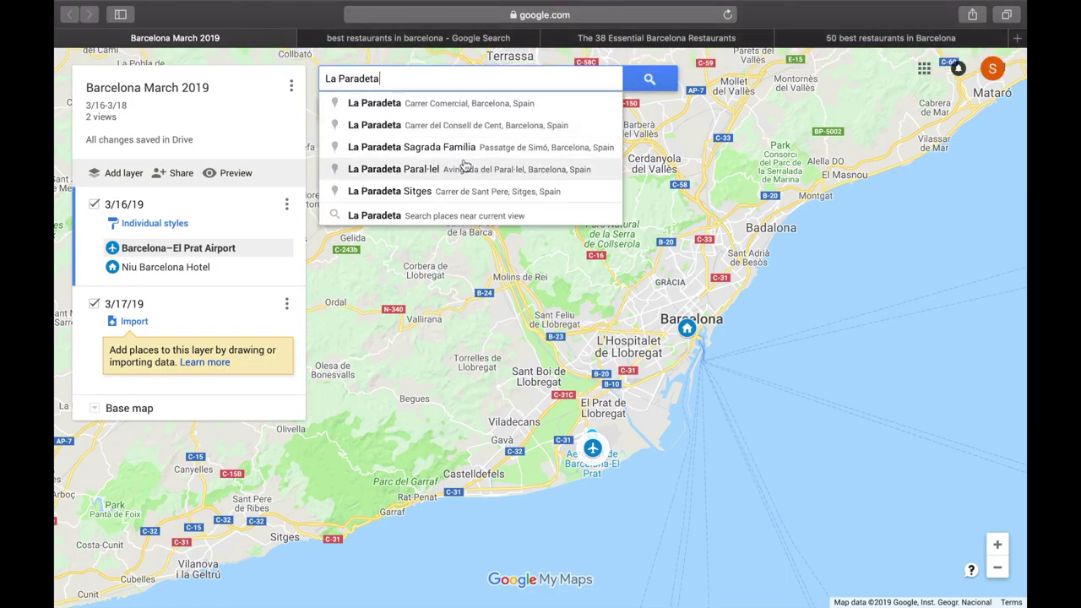
left_click(697, 41)
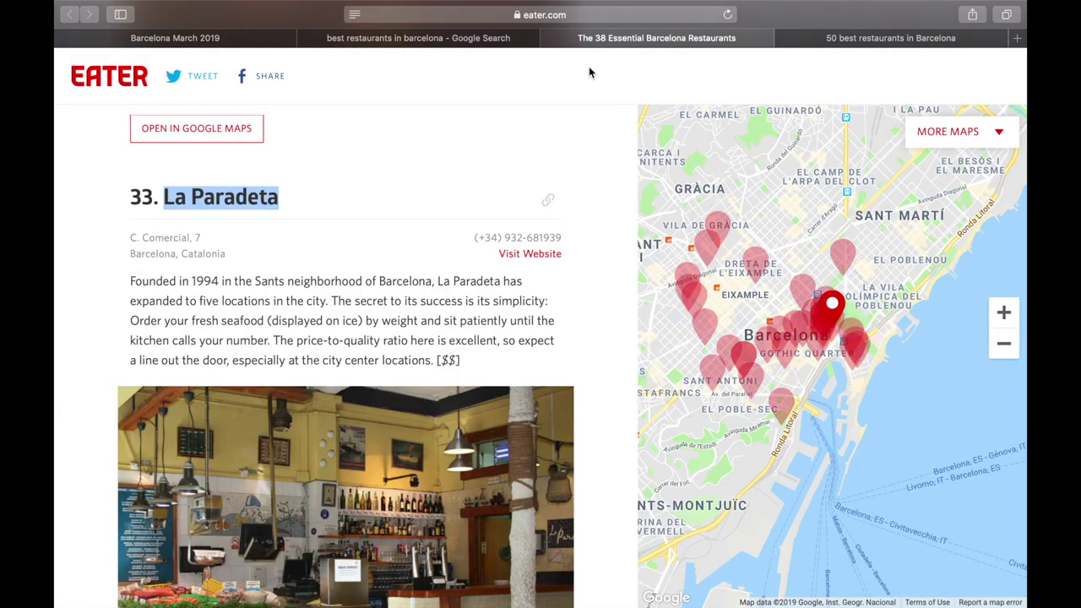
key("super+1")
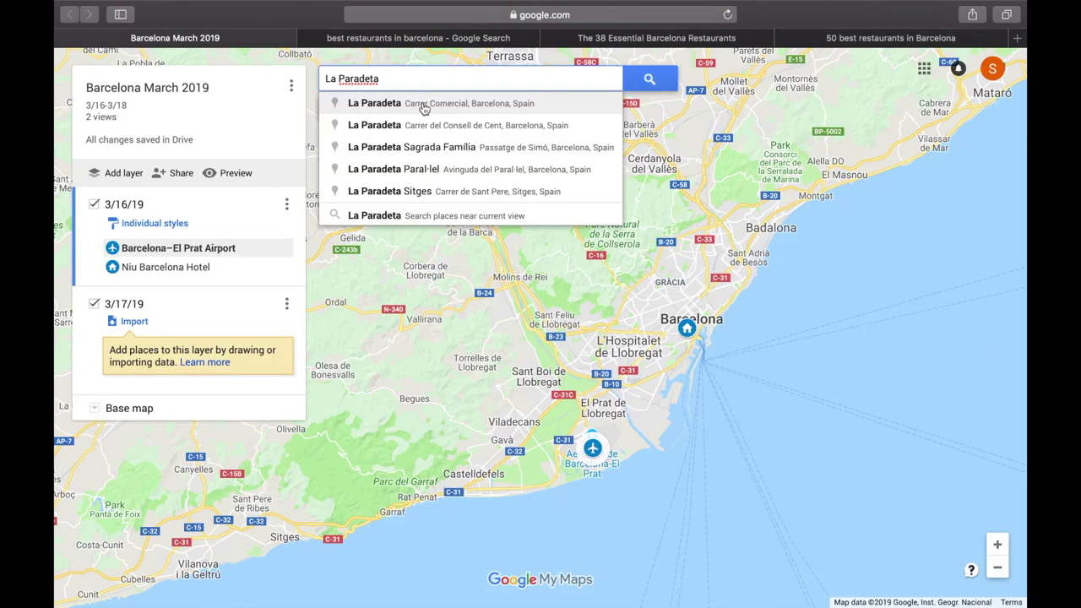
left_click(424, 103)
left_click(446, 244)
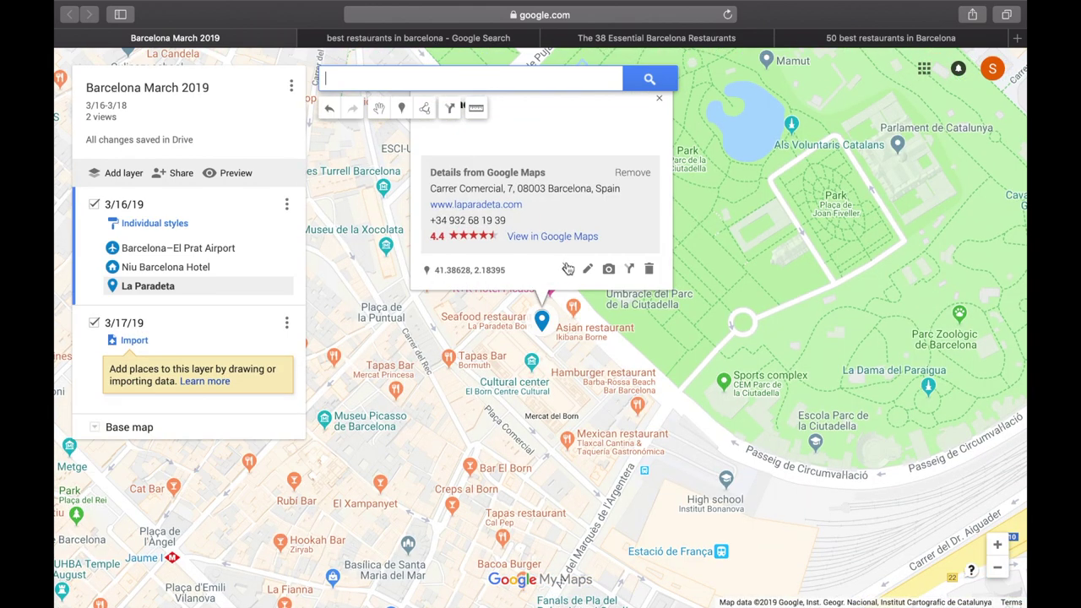
Give La Paradeta a fork-and-knife icon, then bring up Time Out's best restaurants page
left_click(567, 268)
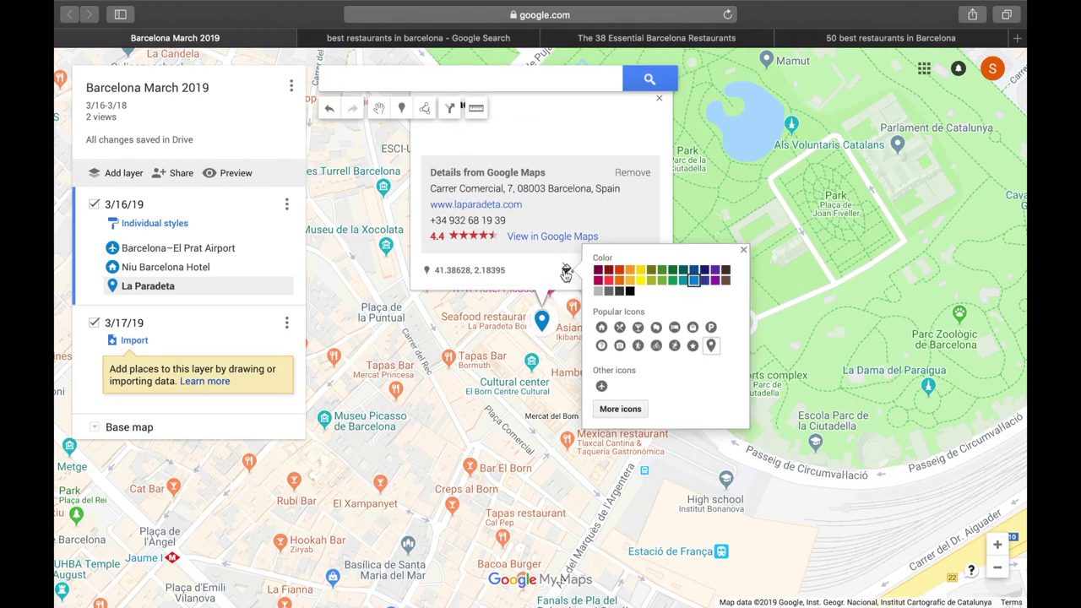
left_click(620, 330)
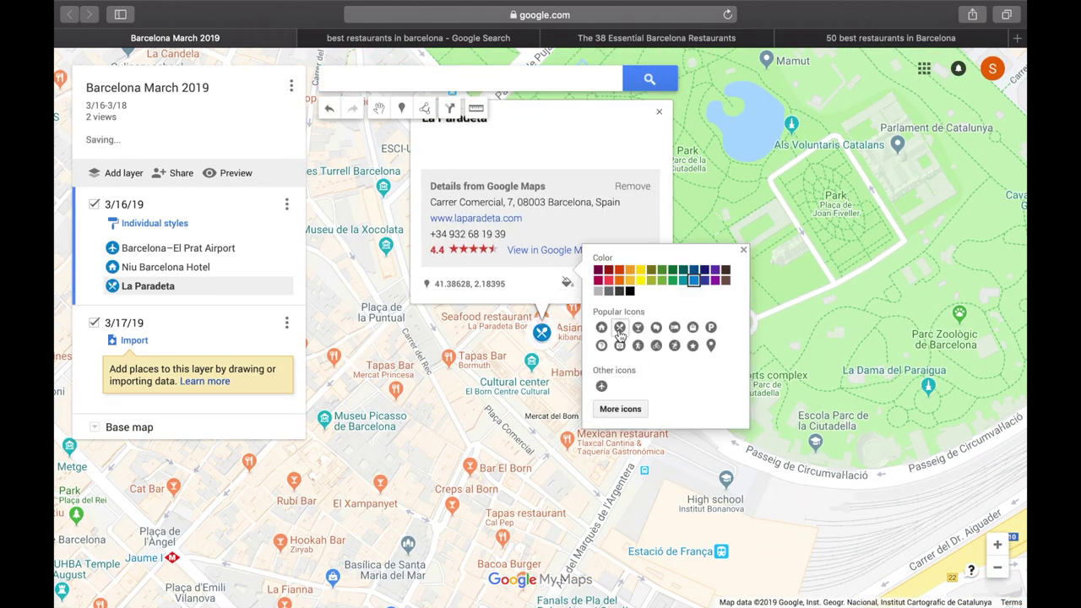
left_click(745, 250)
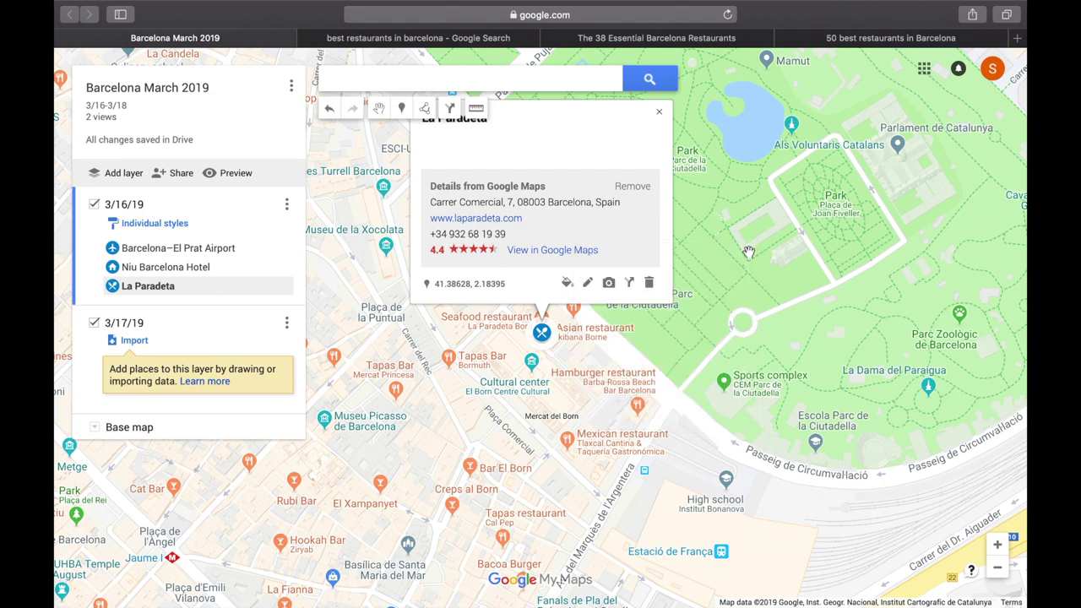
left_click(891, 38)
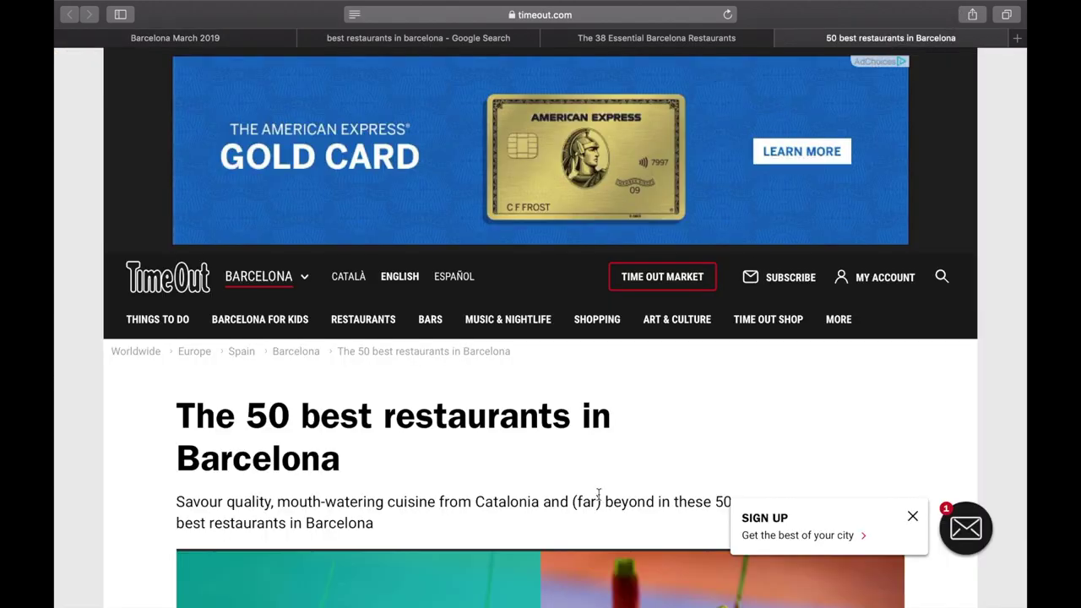
scroll(598, 495, "down", 15)
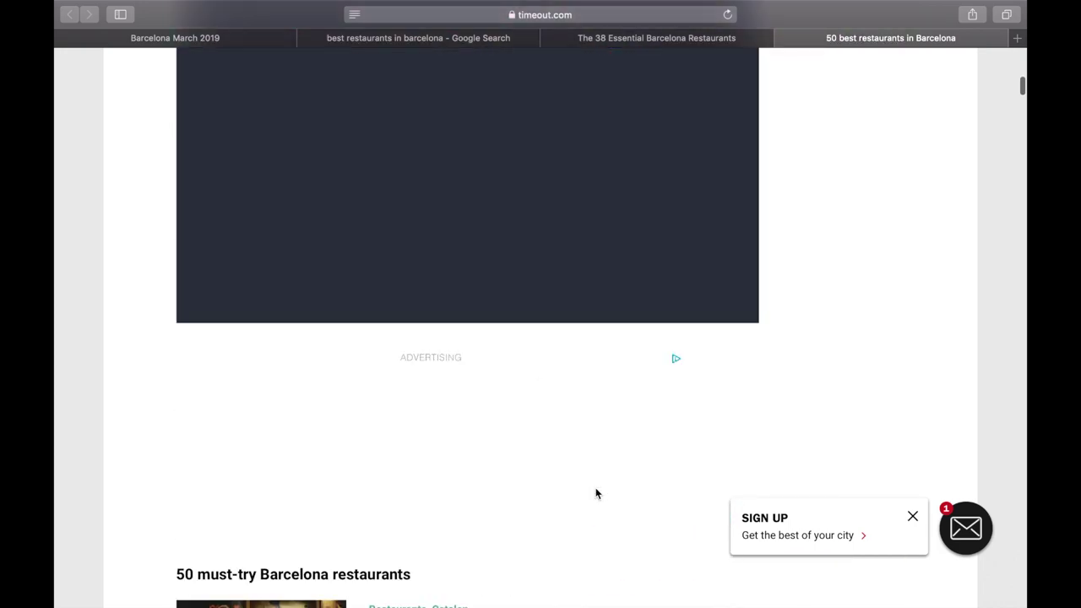
Browse down Time Out's top-50 Barcelona restaurants list
scroll(596, 494, "down", 10)
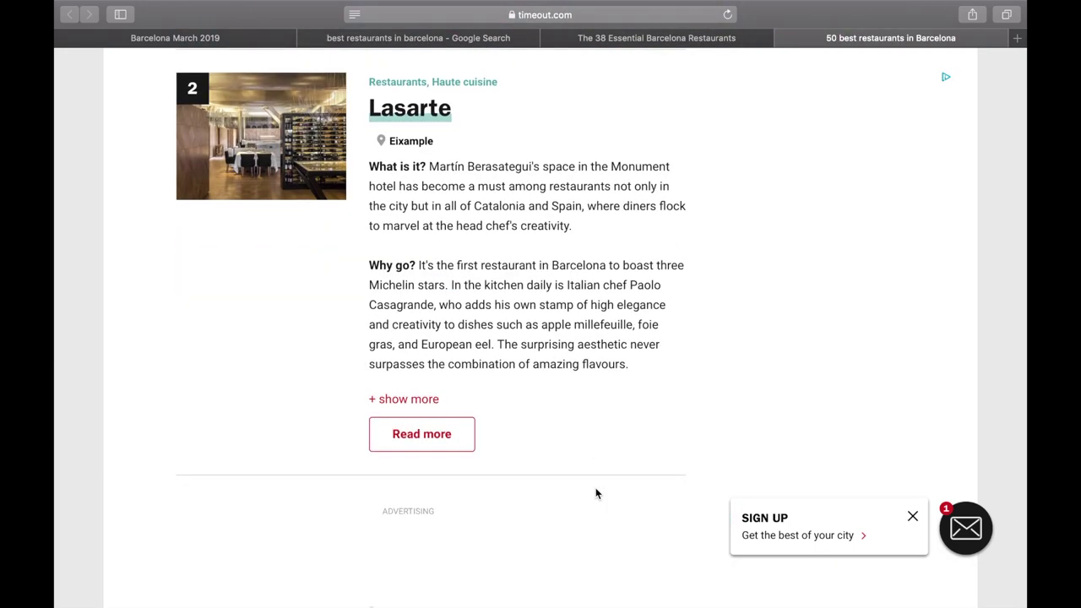
scroll(551, 330, "down", 4)
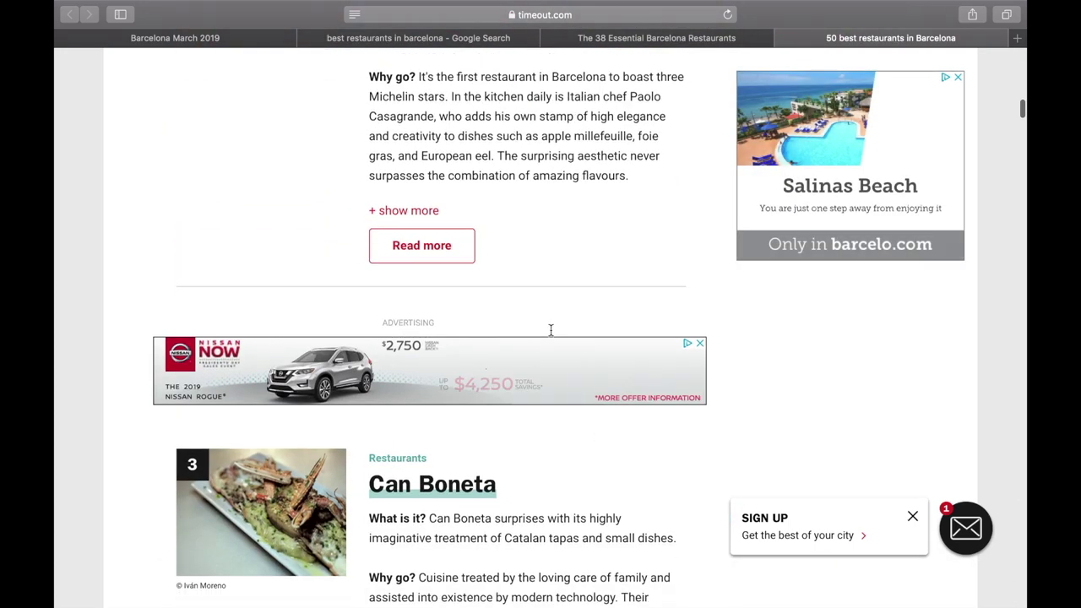
scroll(551, 329, "down", 12)
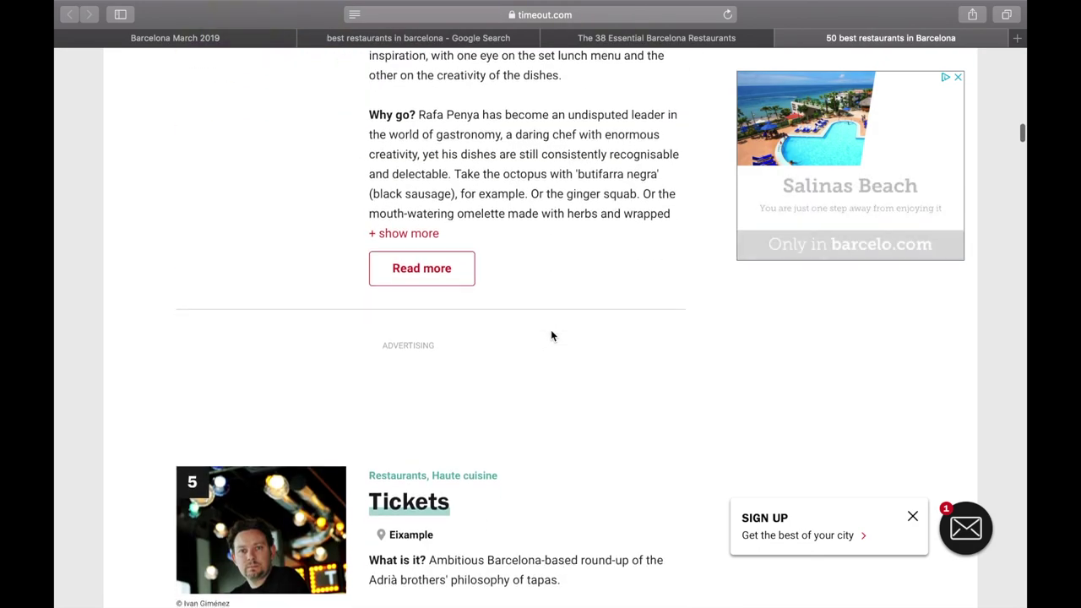
scroll(551, 335, "up", 9)
scroll(708, 460, "down", 3)
scroll(708, 461, "down", 15)
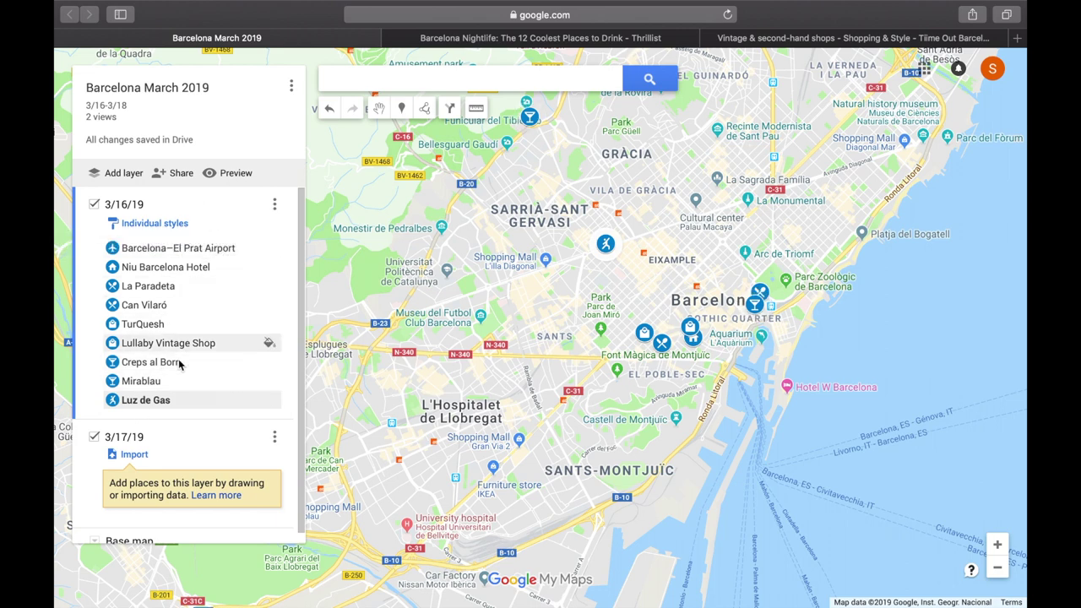
scroll(211, 411, "down", 1)
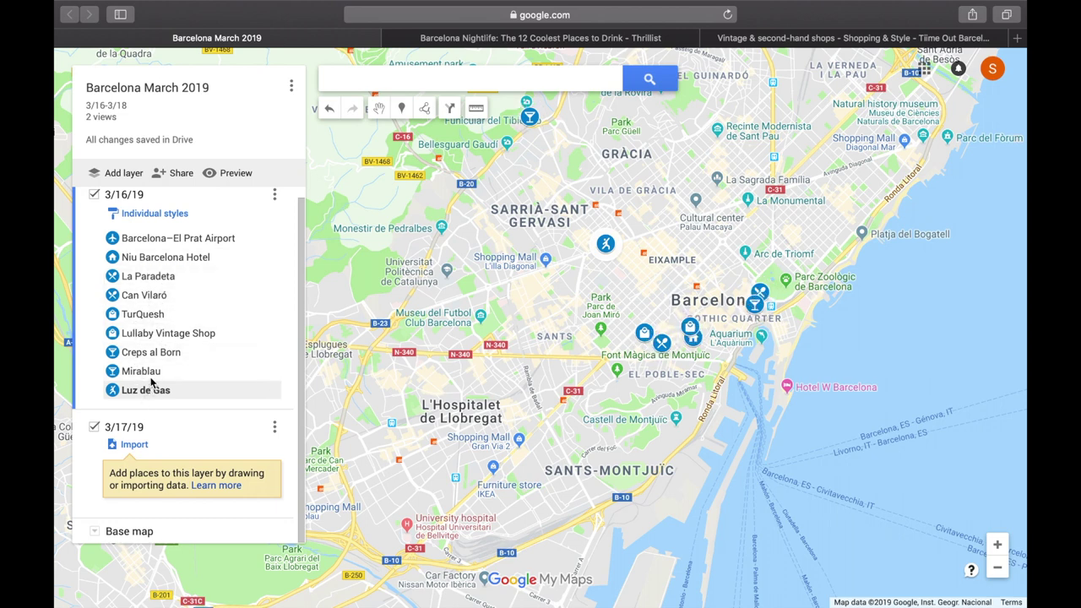
Reorder the 3/16/19 layer so Can Vilaró, TurQuesh and Lullaby Vintage Shop precede La Paradeta
left_click(158, 295)
left_click_drag(160, 281, 160, 277)
left_click(139, 315)
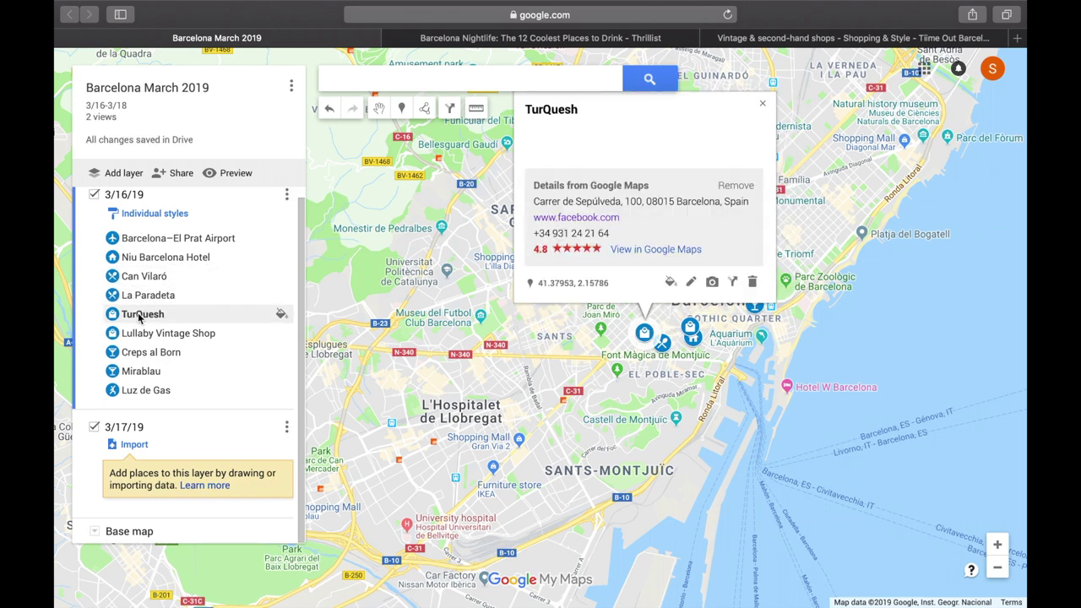
left_click_drag(141, 317, 140, 297)
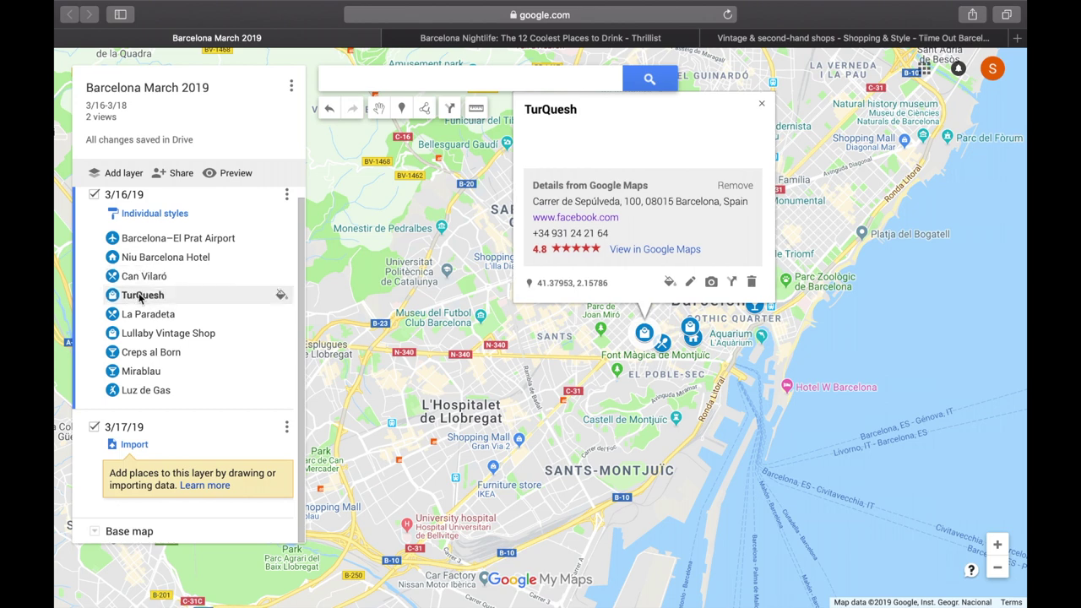
left_click(135, 339)
left_click_drag(135, 340, 135, 313)
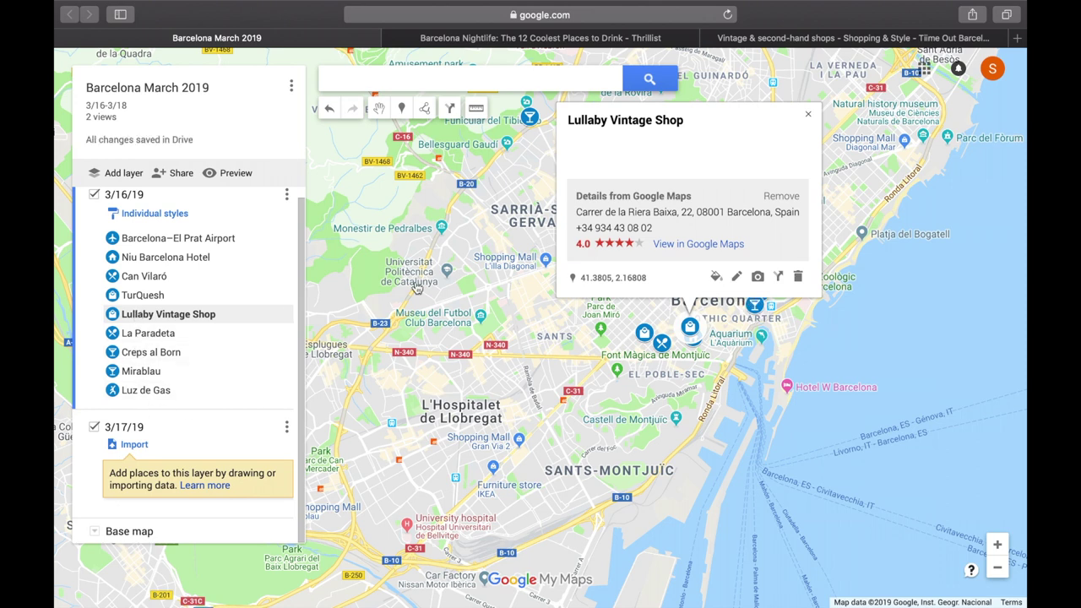
left_click(807, 114)
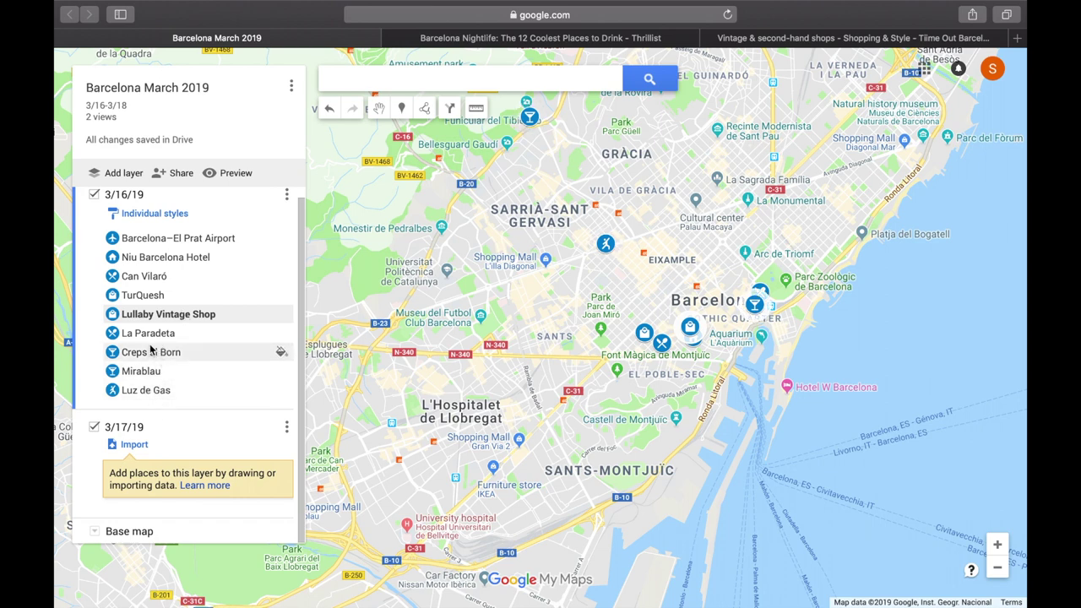
Search 'niu hotel' and add Niu Barcelona Hotel to the 3/17/19 layer
left_click(215, 455)
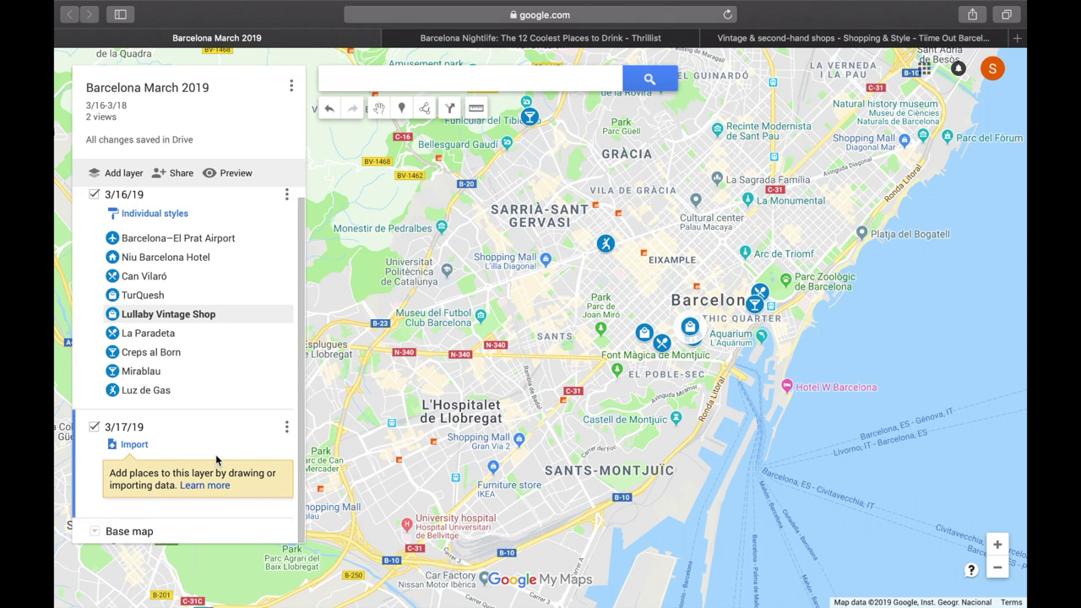
left_click(152, 352)
left_click(448, 77)
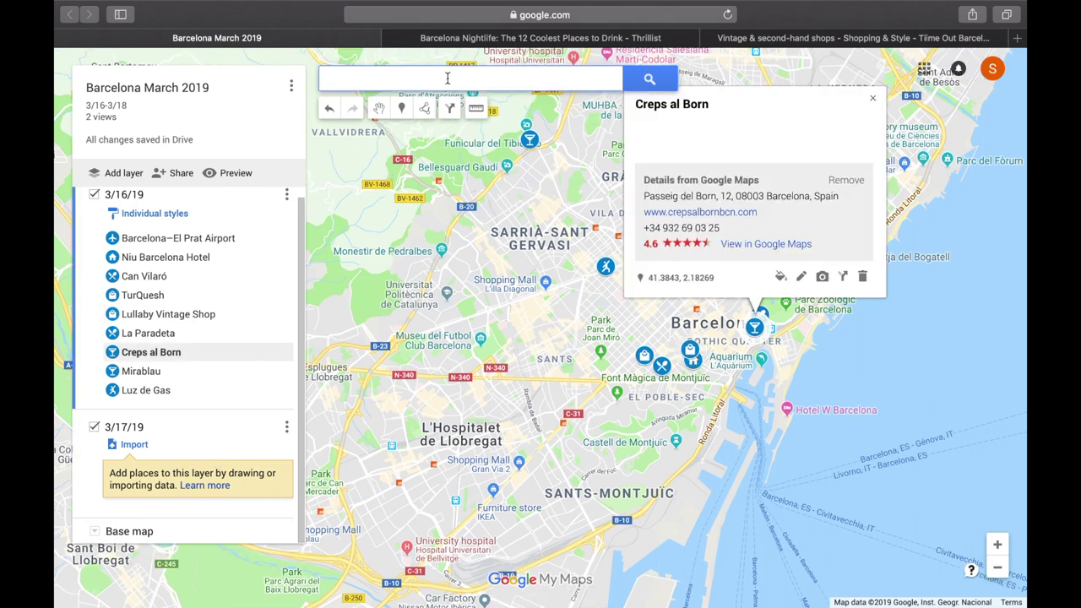
type("niu")
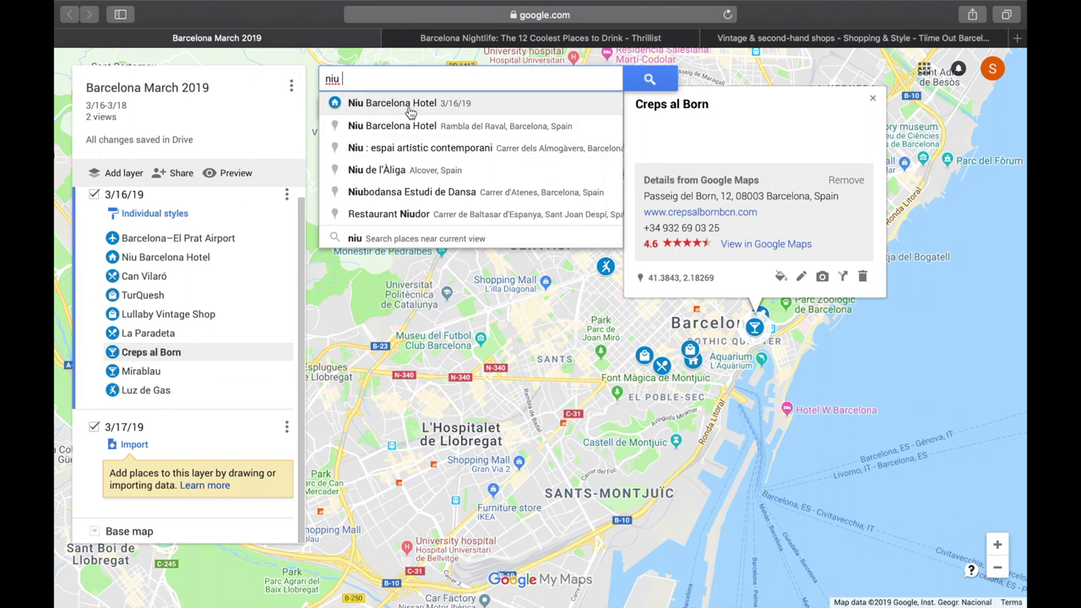
left_click(363, 302)
left_click(191, 452)
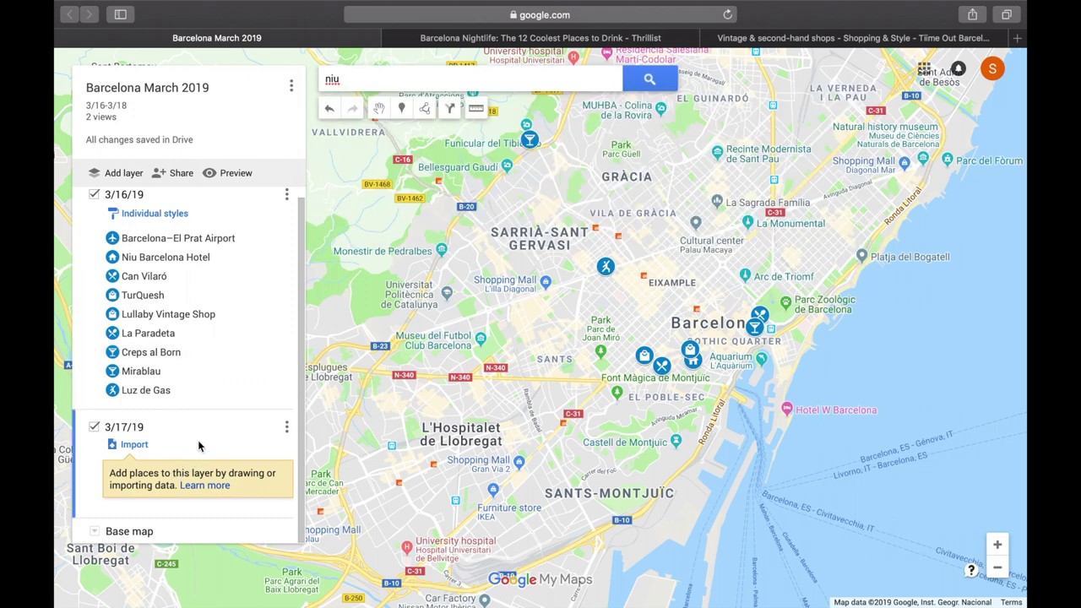
left_click(422, 79)
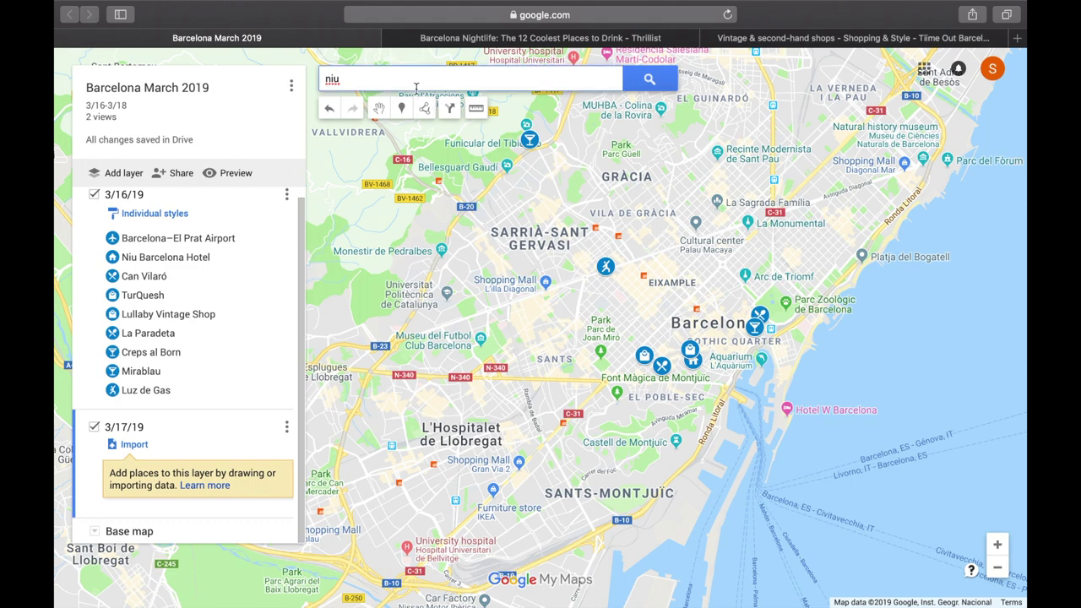
type("hot")
left_click(392, 103)
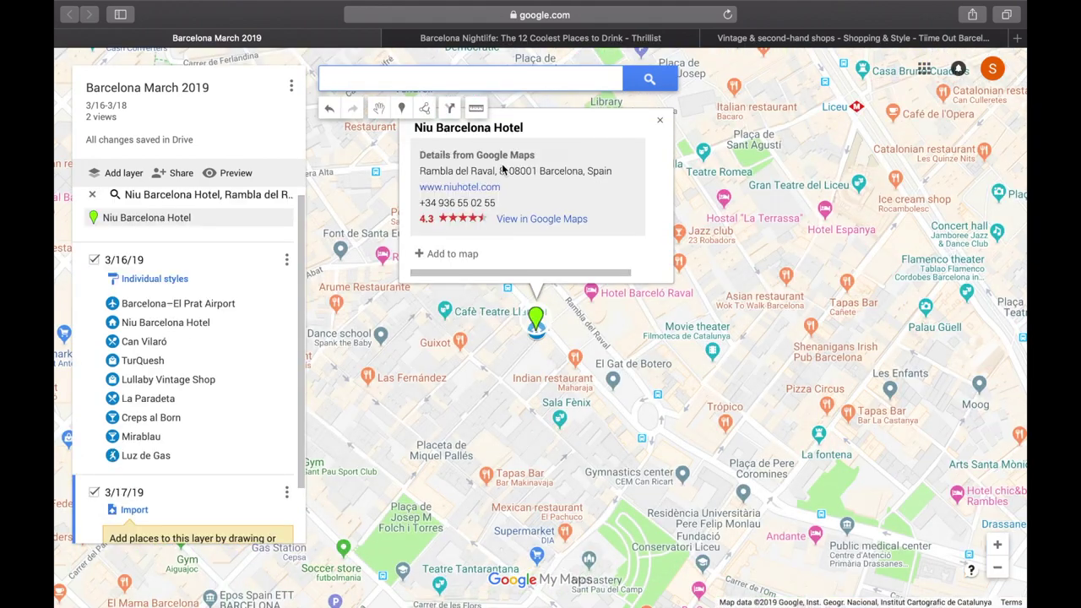
left_click(448, 253)
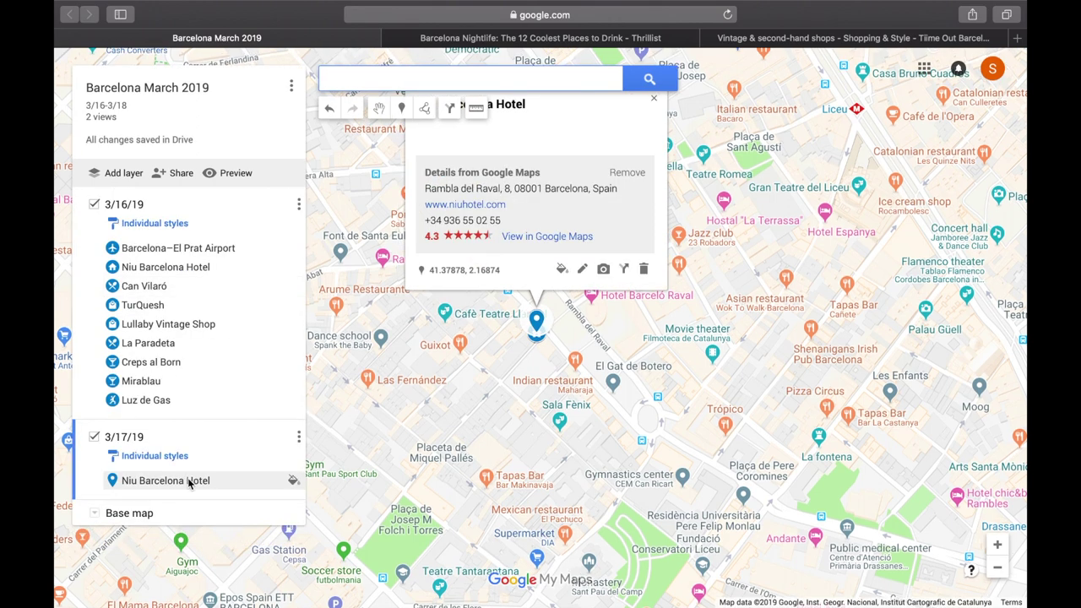
Mark the Niu Barcelona Hotel pin with a house icon and zoom out to view the coastline
left_click(564, 272)
left_click(739, 250)
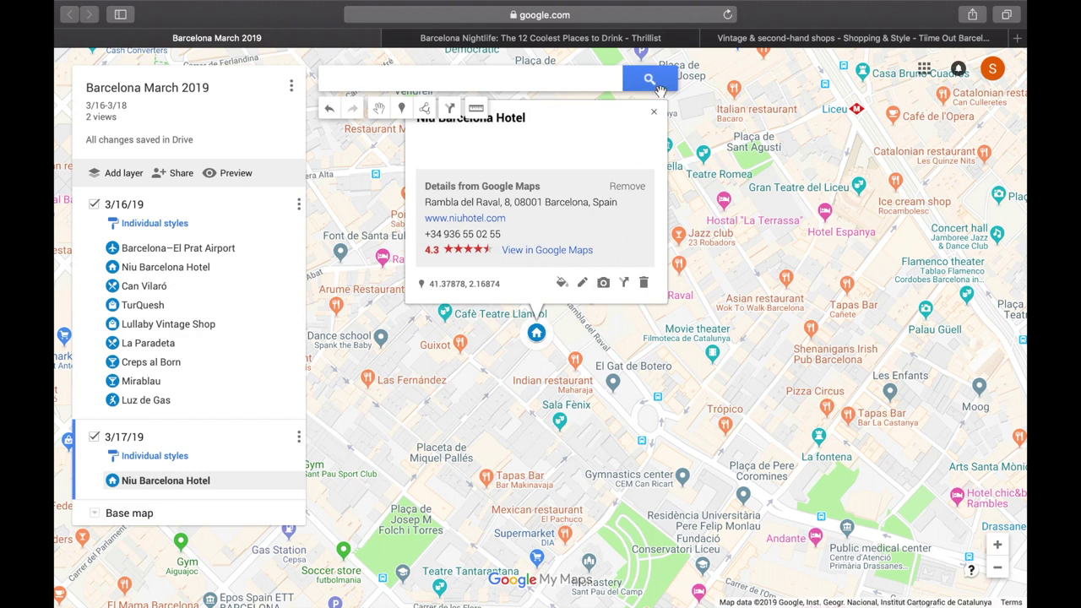
left_click(656, 115)
left_click(1000, 569)
left_click(999, 569)
left_click(999, 568)
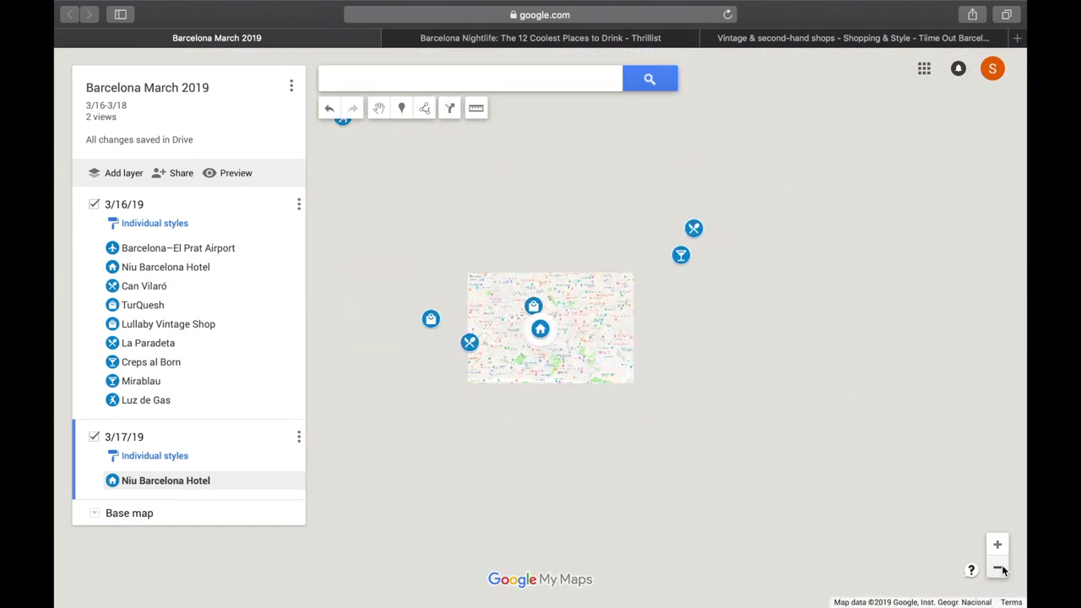
left_click(999, 569)
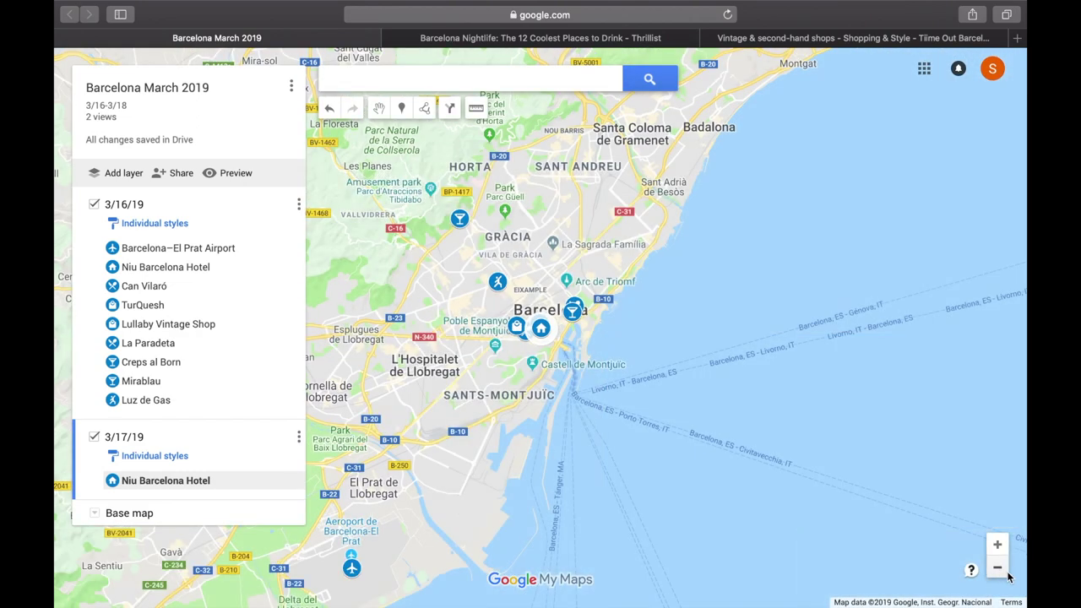
left_click(999, 568)
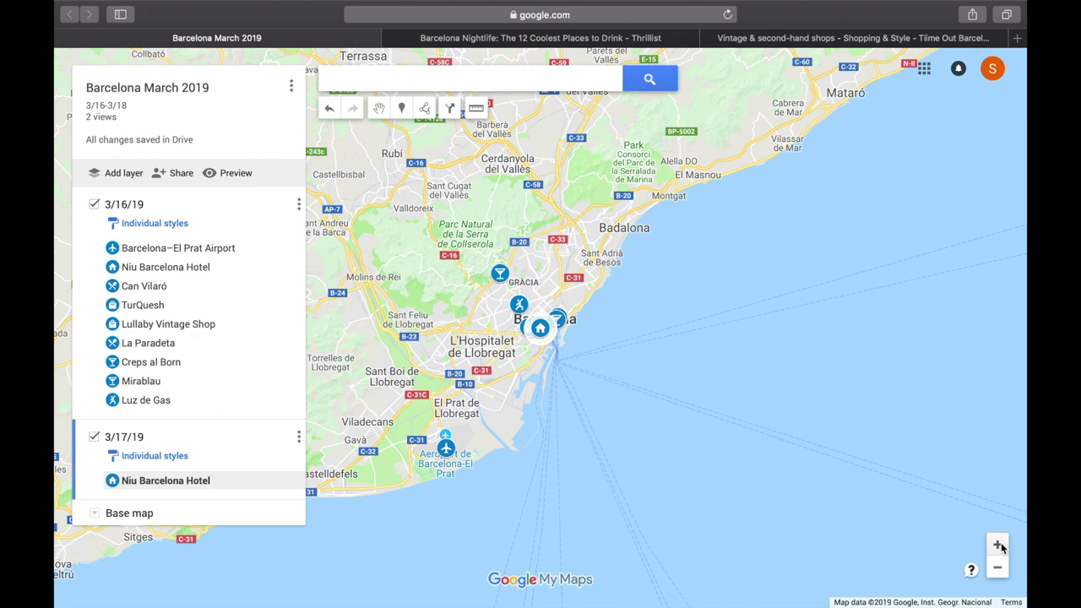
left_click(999, 545)
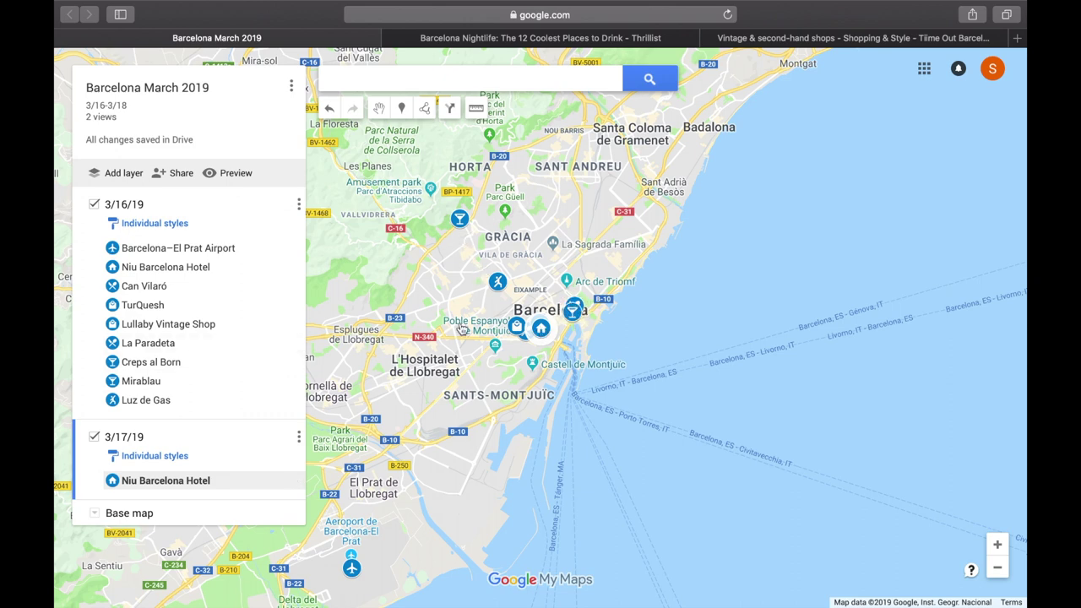
Move La Paradeta and Creps al Born from the 3/16/19 layer into 3/17/19
left_click(148, 343)
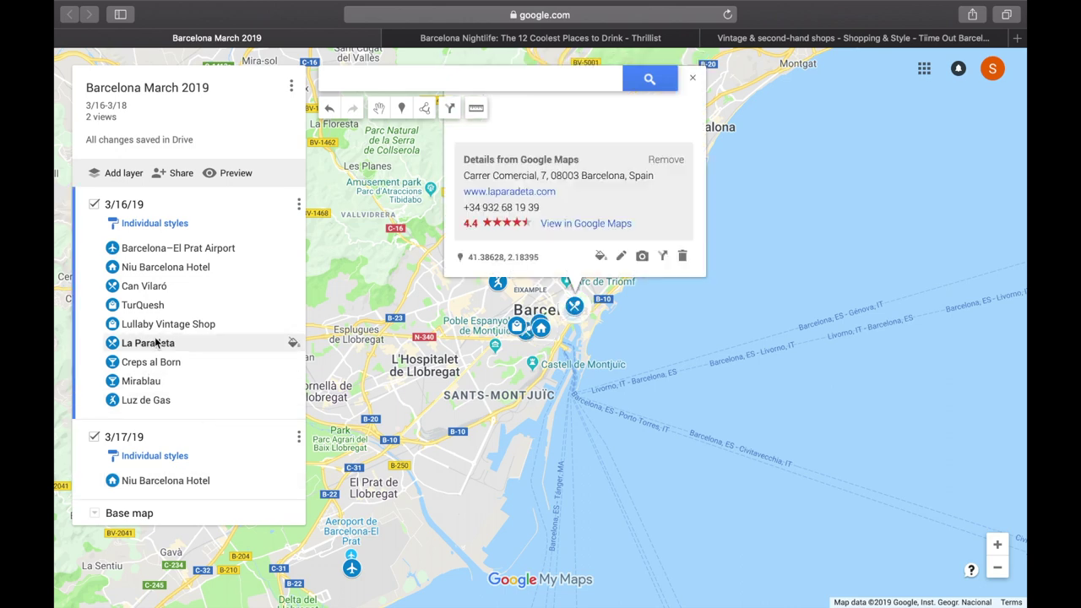
left_click_drag(152, 346, 148, 480)
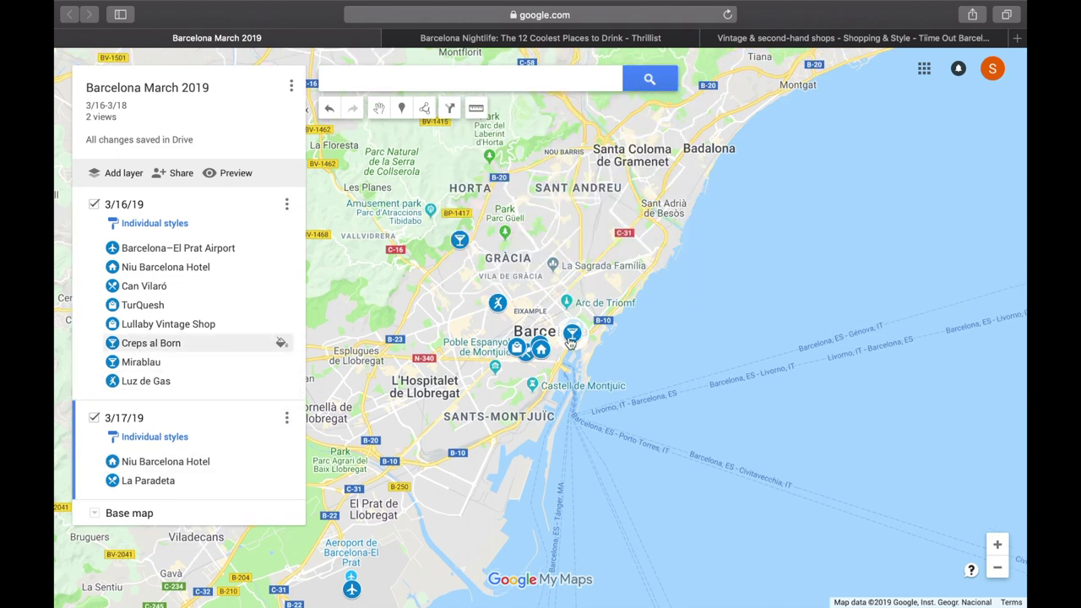
left_click(178, 346)
left_click_drag(177, 346, 203, 482)
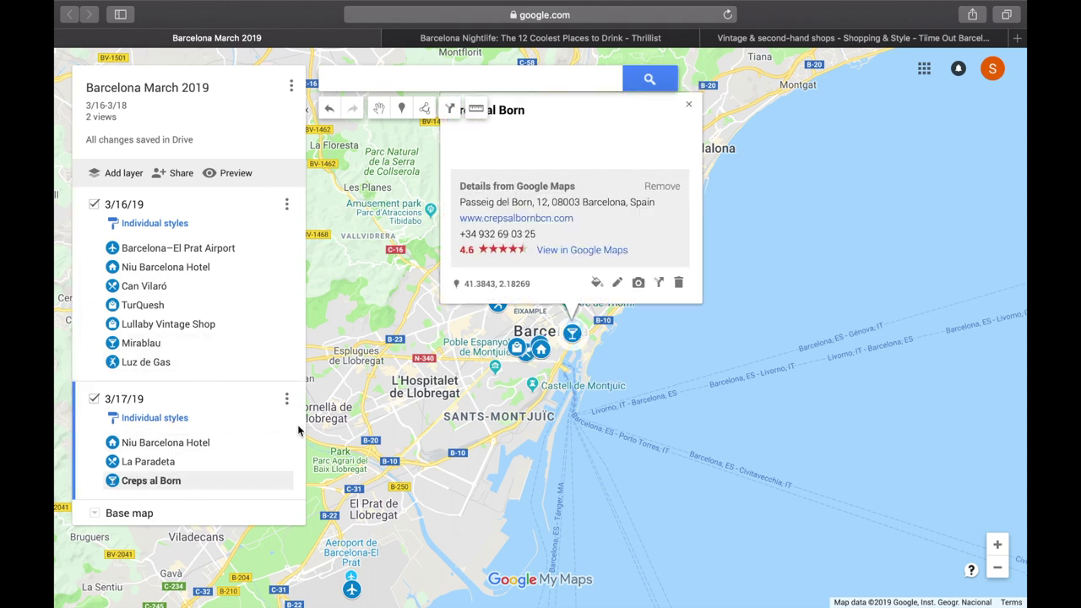
left_click(493, 368)
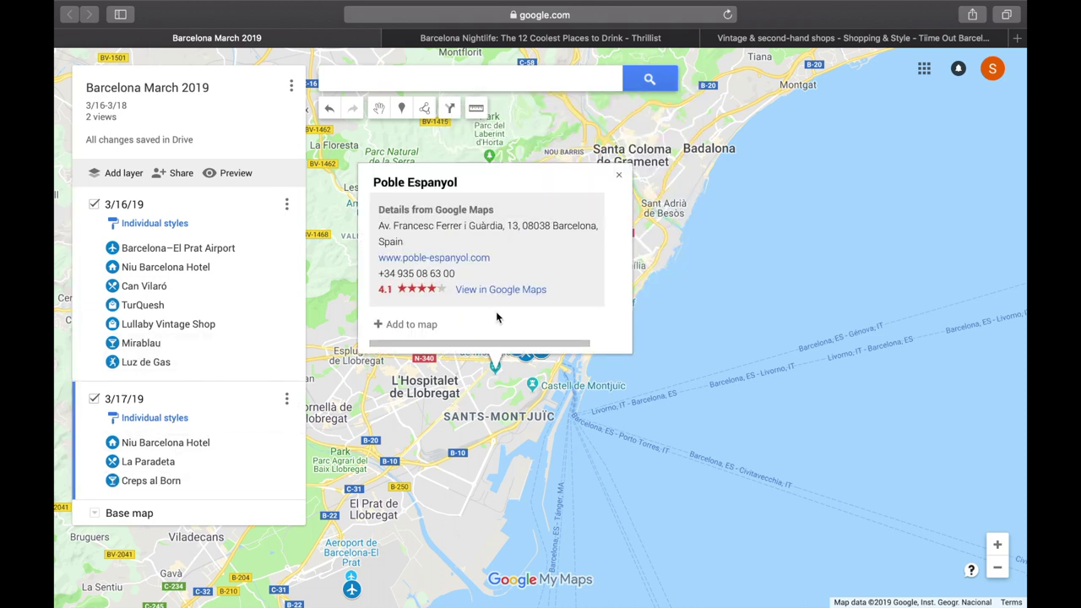
left_click(622, 172)
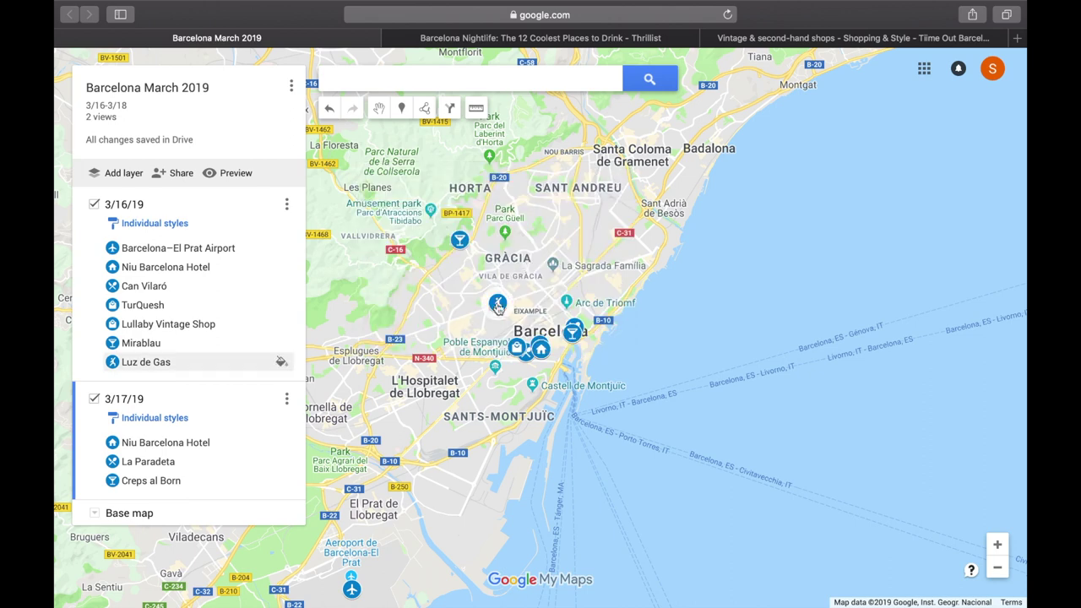
Move Luz de Gas and Mirablau into the 3/17/19 layer, with Mirablau last
left_click(136, 363)
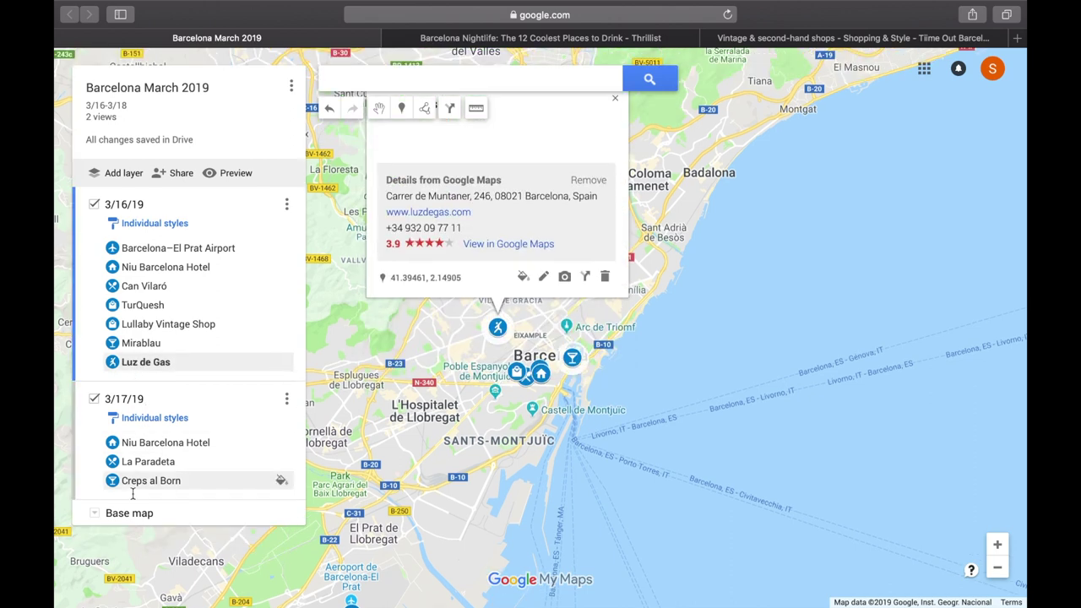
left_click_drag(279, 362, 181, 386)
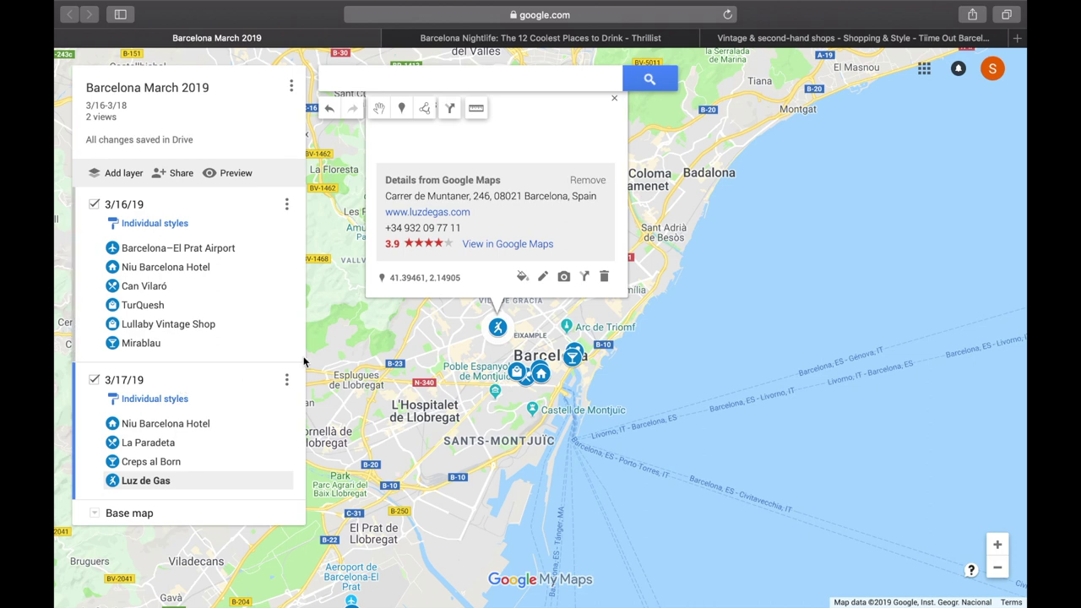
left_click(351, 350)
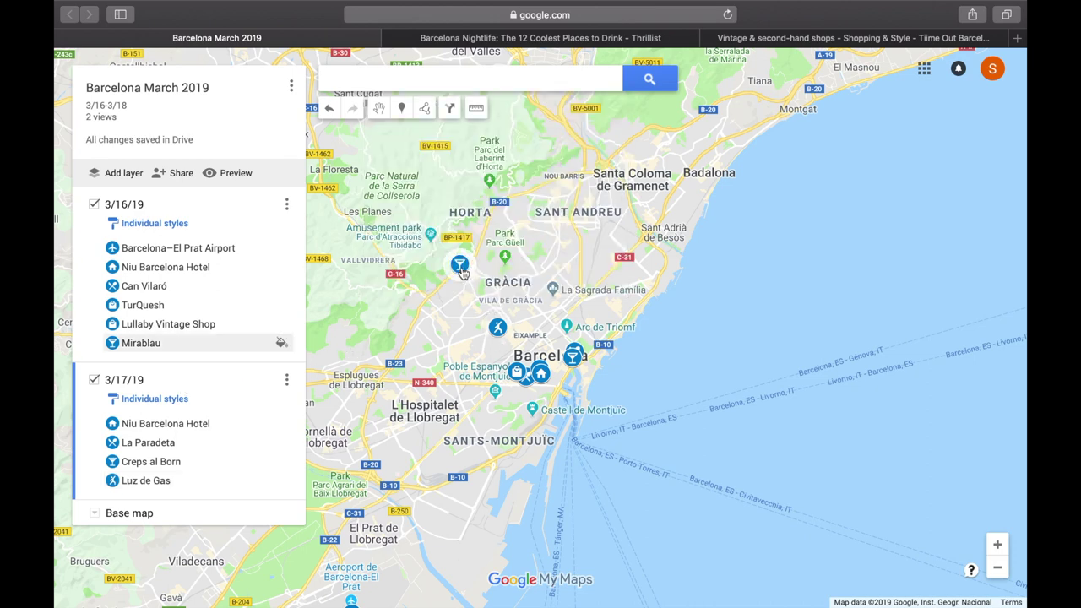
left_click(154, 347)
left_click_drag(152, 351, 144, 480)
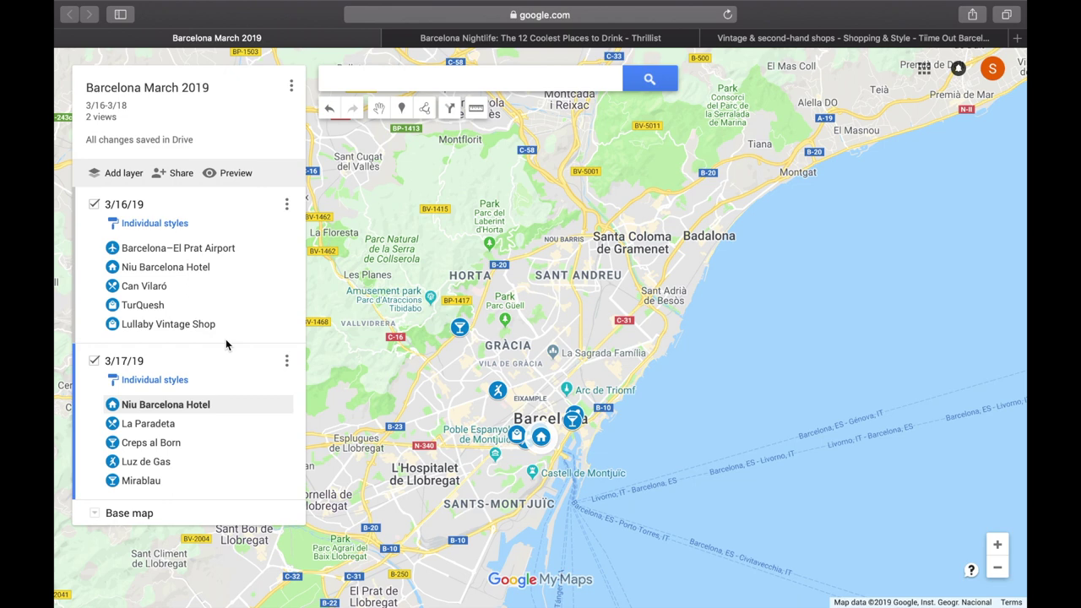
left_click(282, 406)
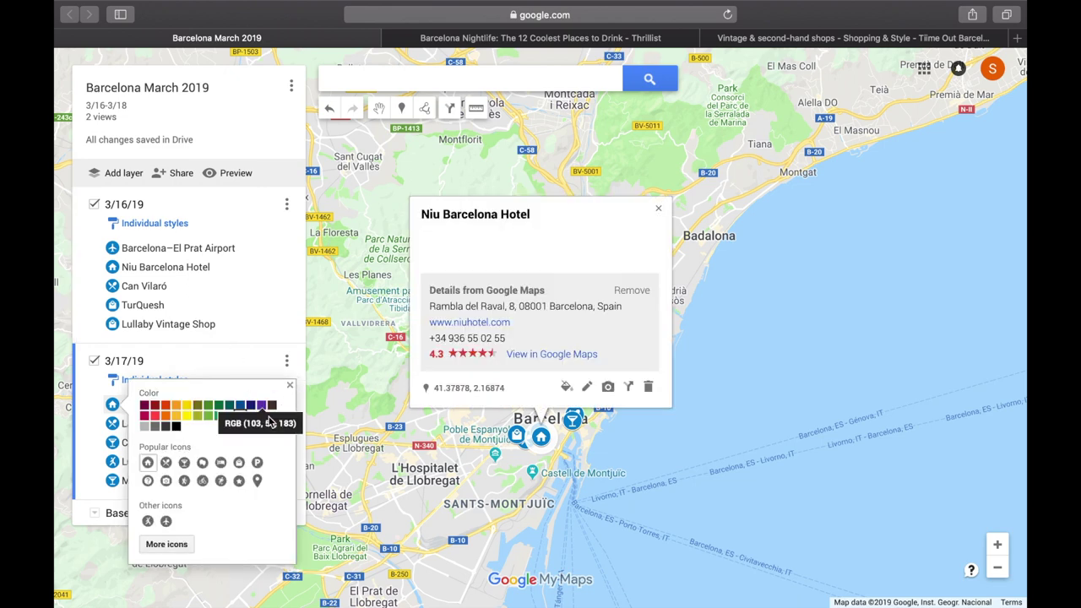
Colour the Niu Barcelona Hotel, La Paradeta and Creps al Born icons purple
left_click(262, 407)
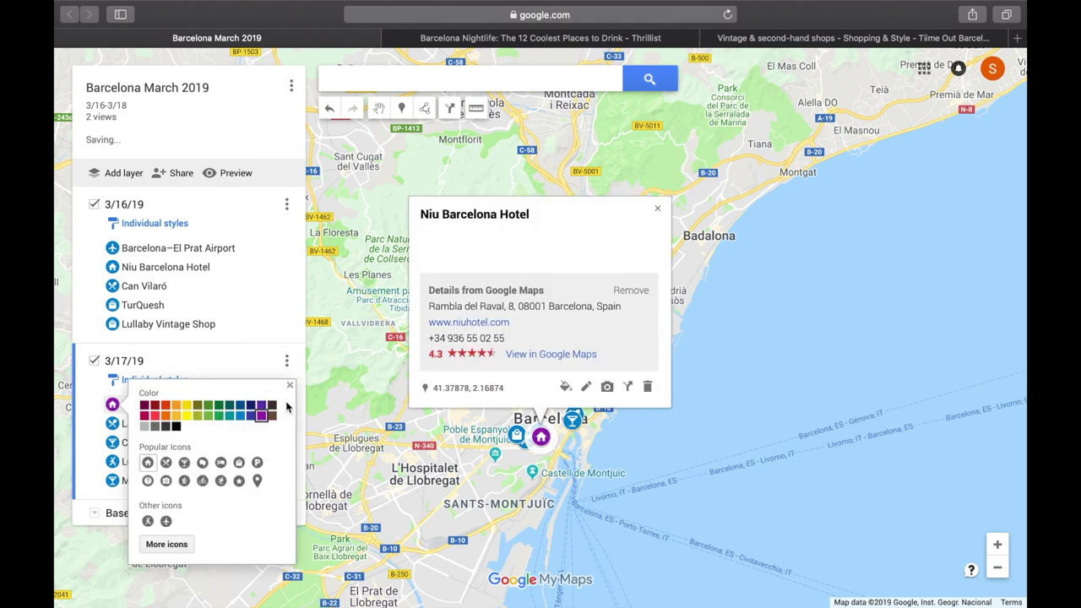
left_click(291, 386)
left_click(279, 425)
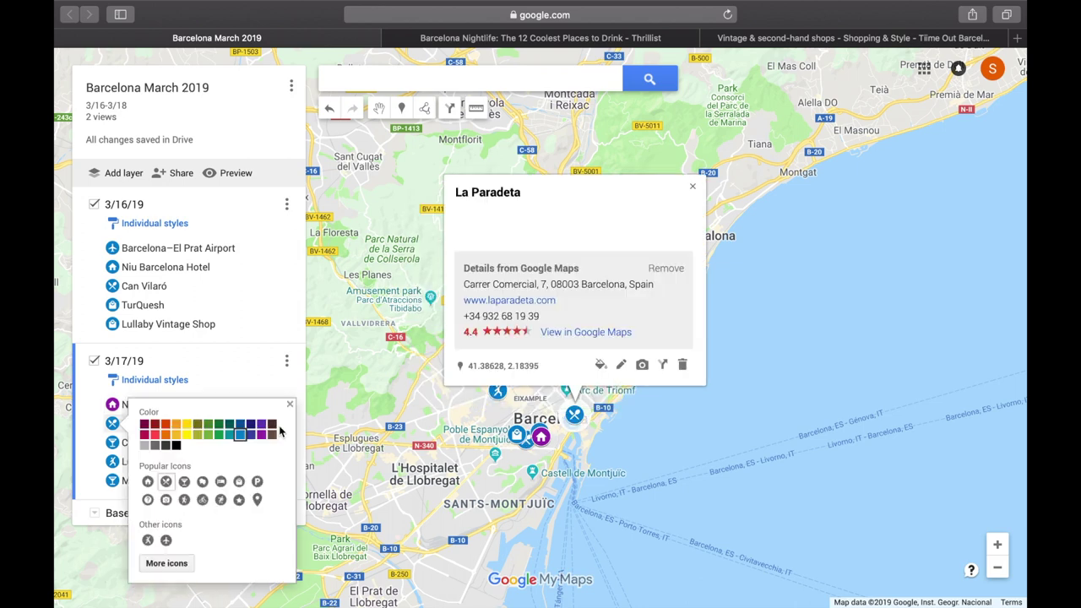
left_click(262, 426)
left_click(281, 444)
left_click(262, 285)
Colour the Luz de Gas and Mirablau icons purple and close Mirablau's details
left_click(281, 462)
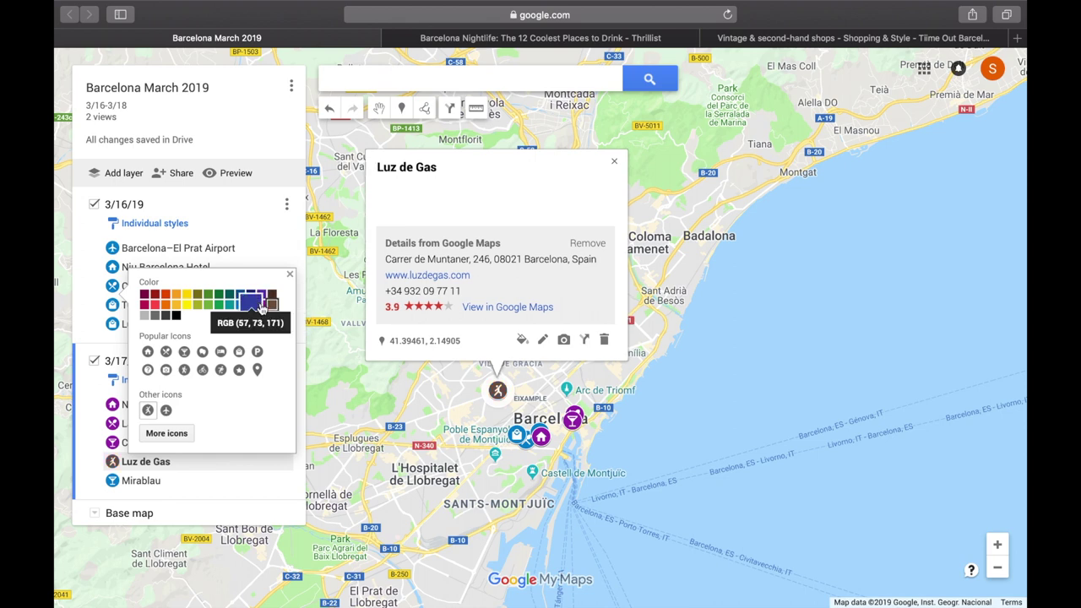
left_click(261, 304)
left_click(276, 246)
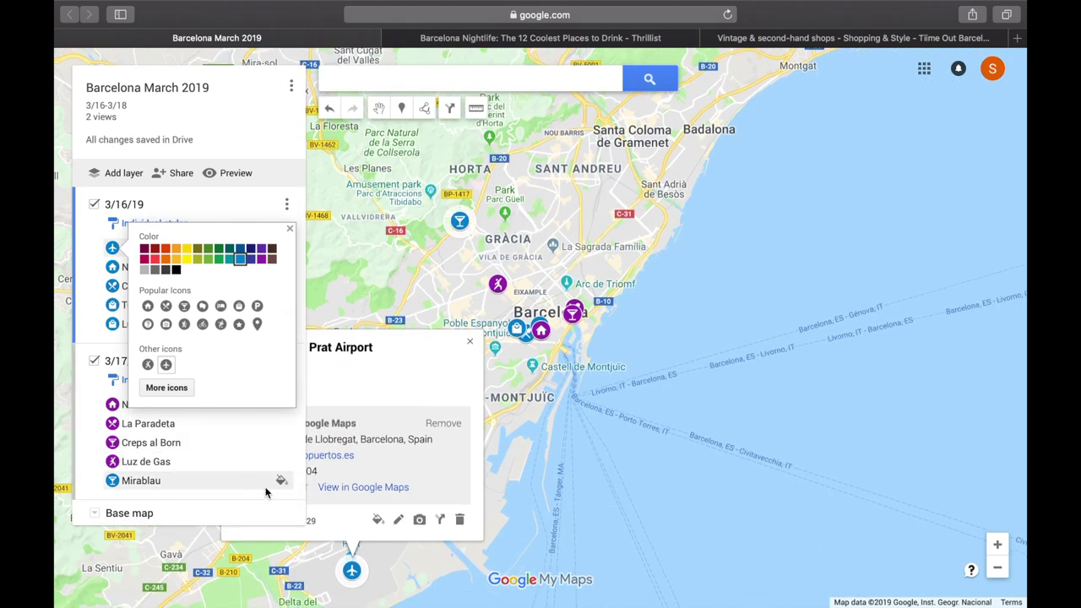
left_click(280, 480)
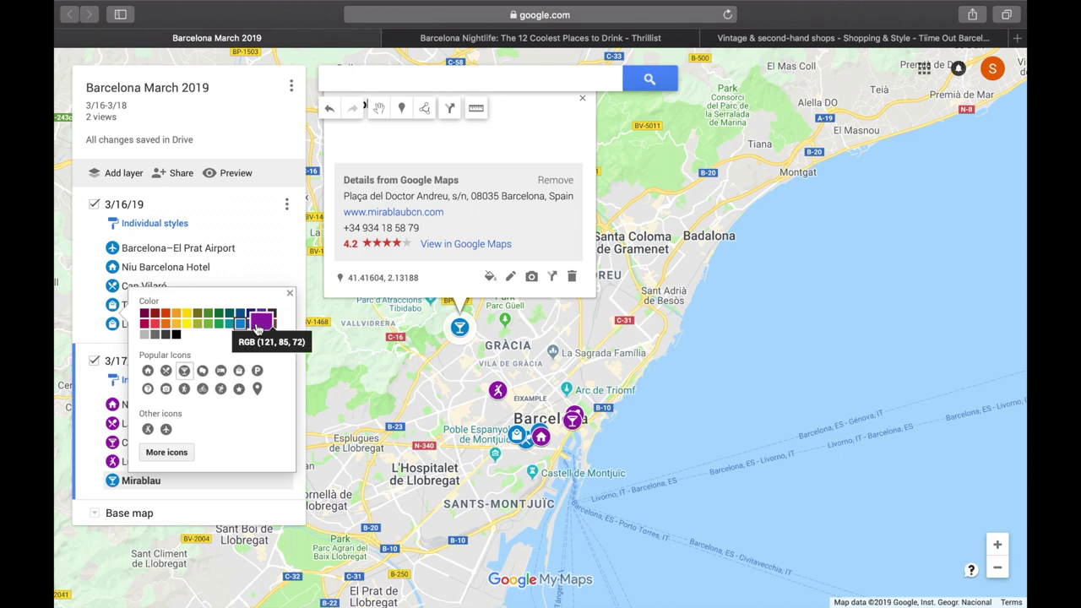
left_click(261, 324)
left_click(288, 294)
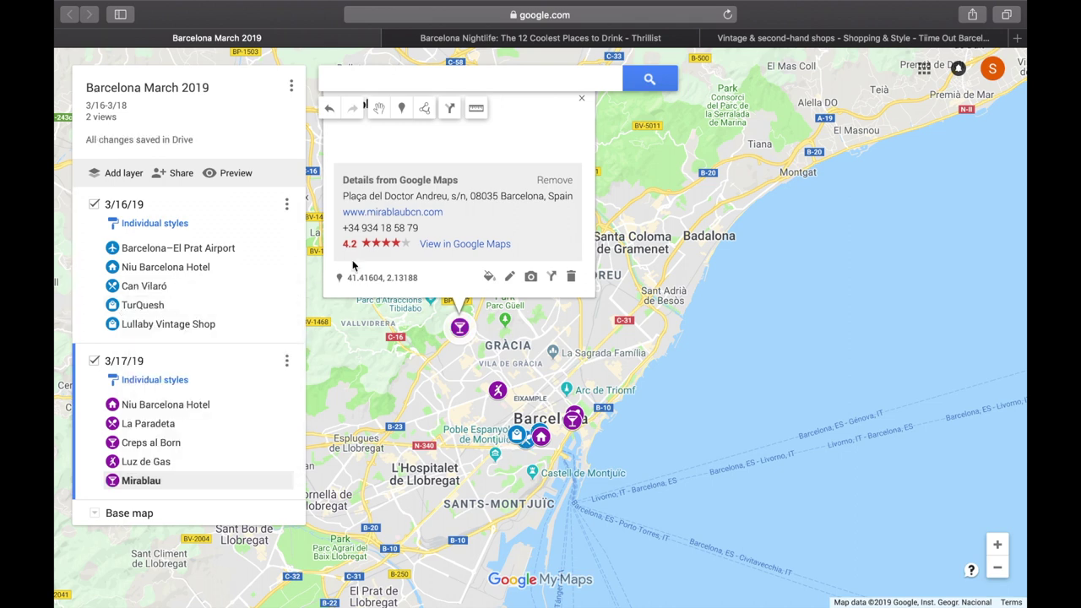
left_click(574, 406)
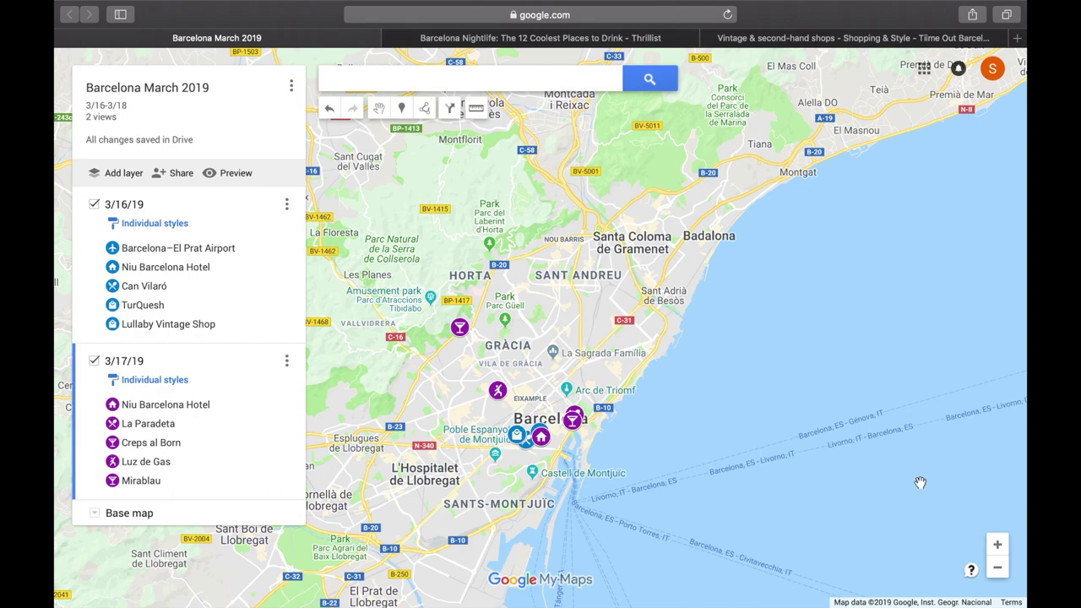
Zoom in one level and centre the map on central Barcelona's blue and purple pins
left_click(998, 545)
left_click_drag(452, 555, 596, 403)
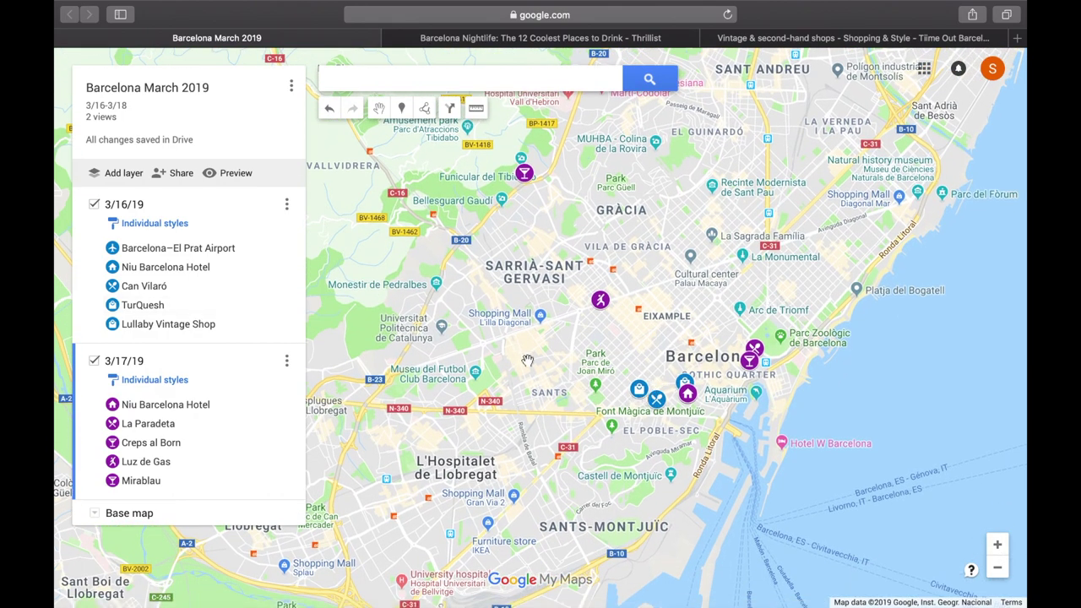